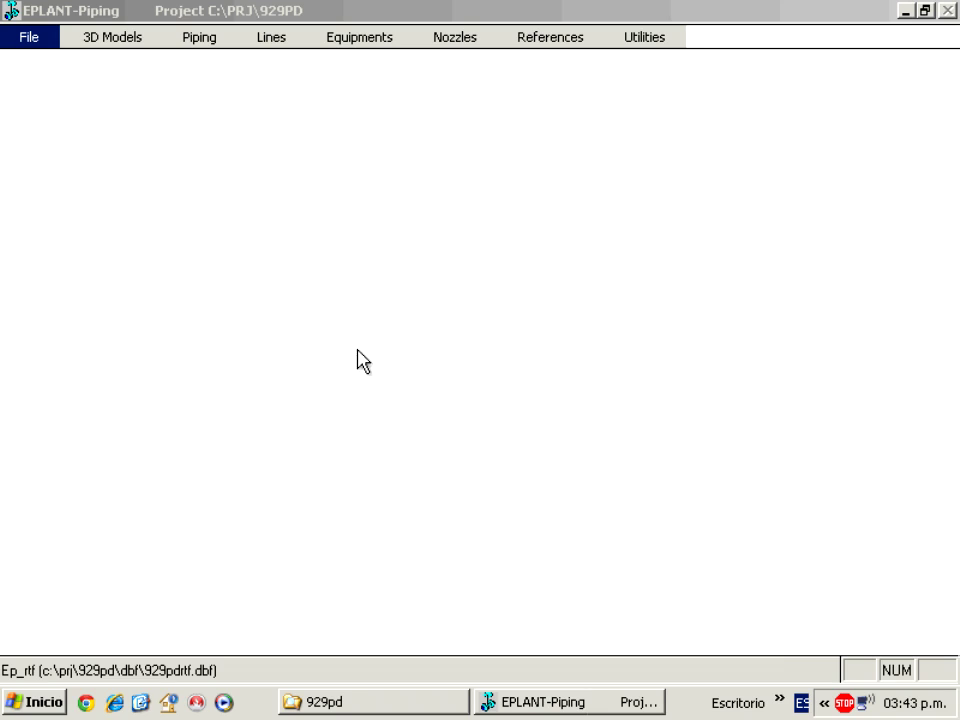
Bring up the filter definition for a Report with condition on the original piping data, and cancel it
left_click(200, 40)
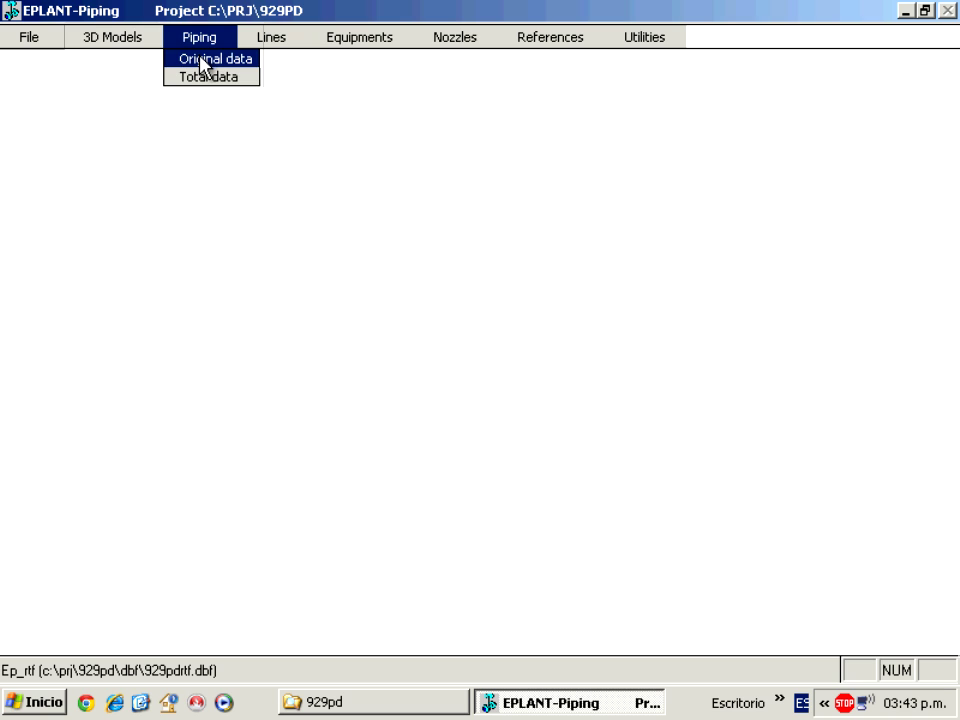
left_click(203, 59)
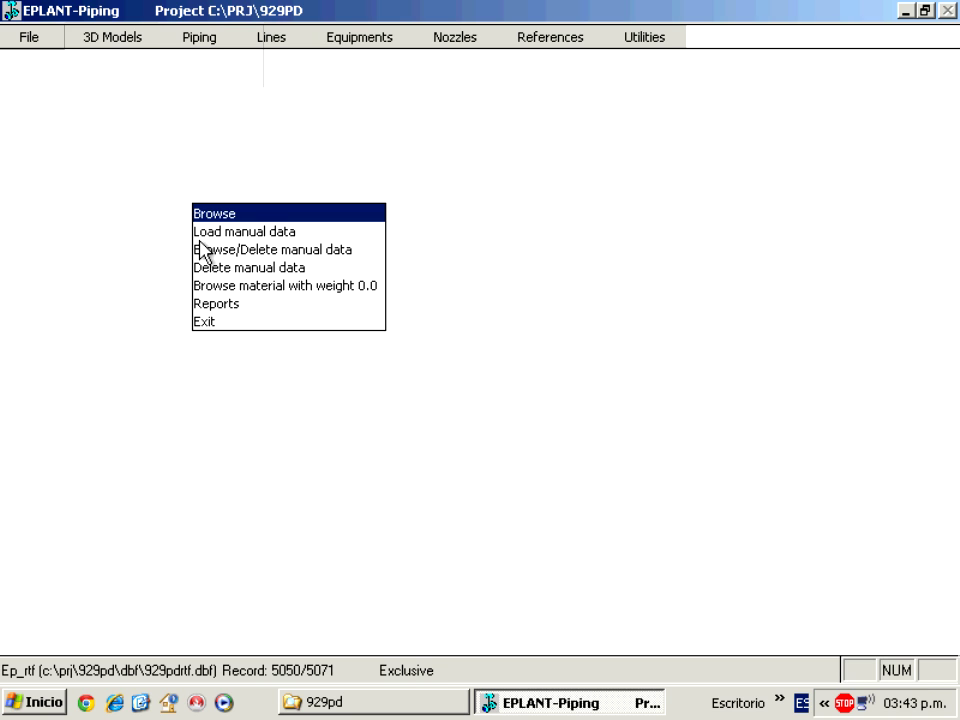
left_click(213, 303)
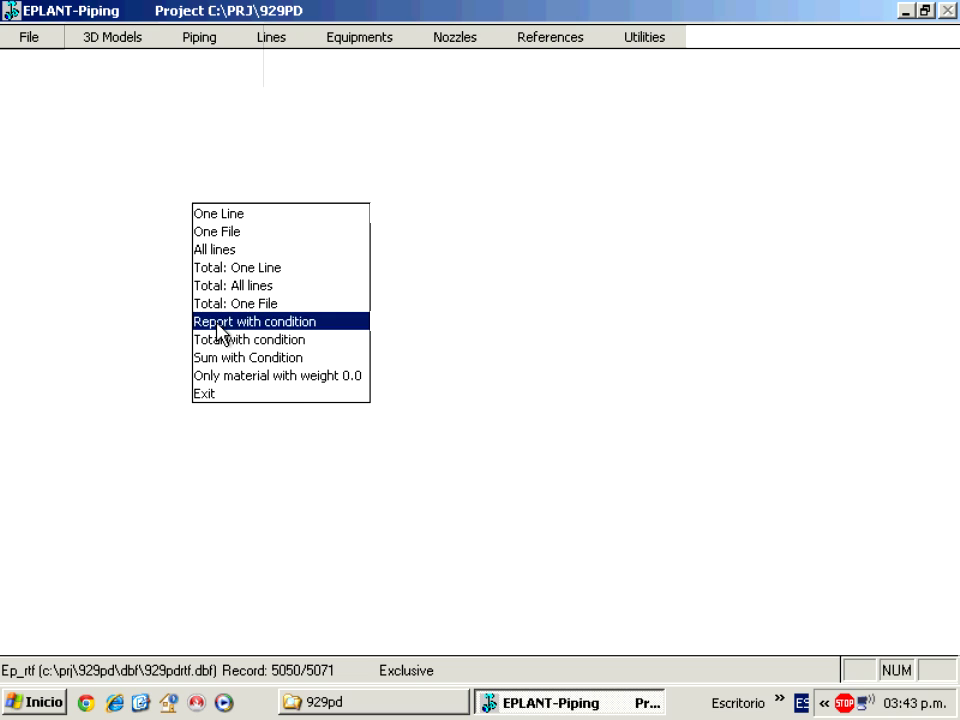
left_click(218, 322)
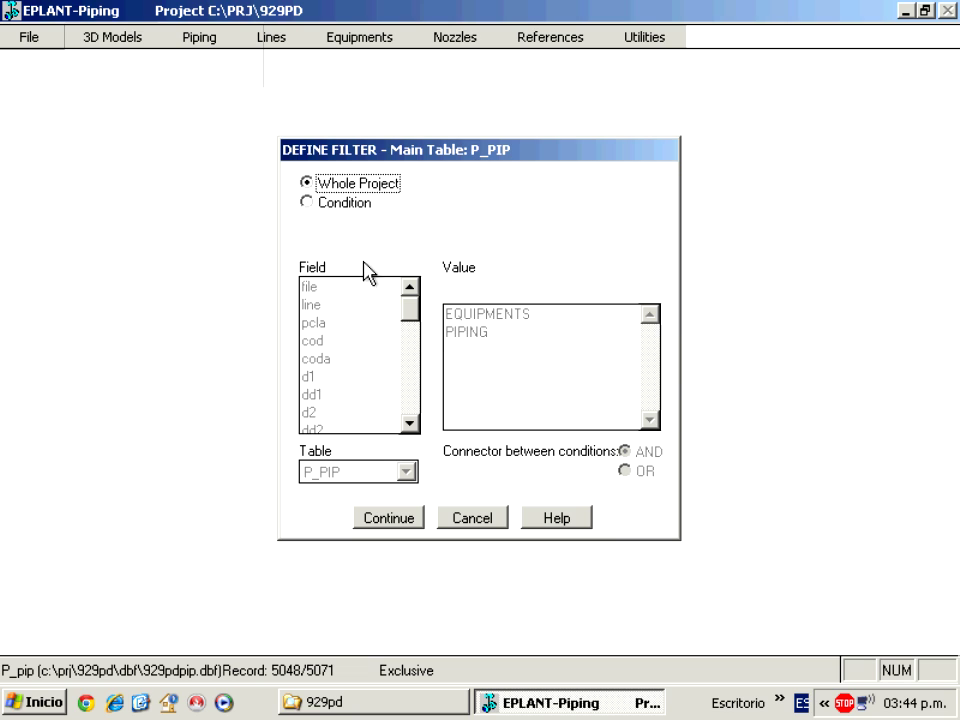
left_click(466, 516)
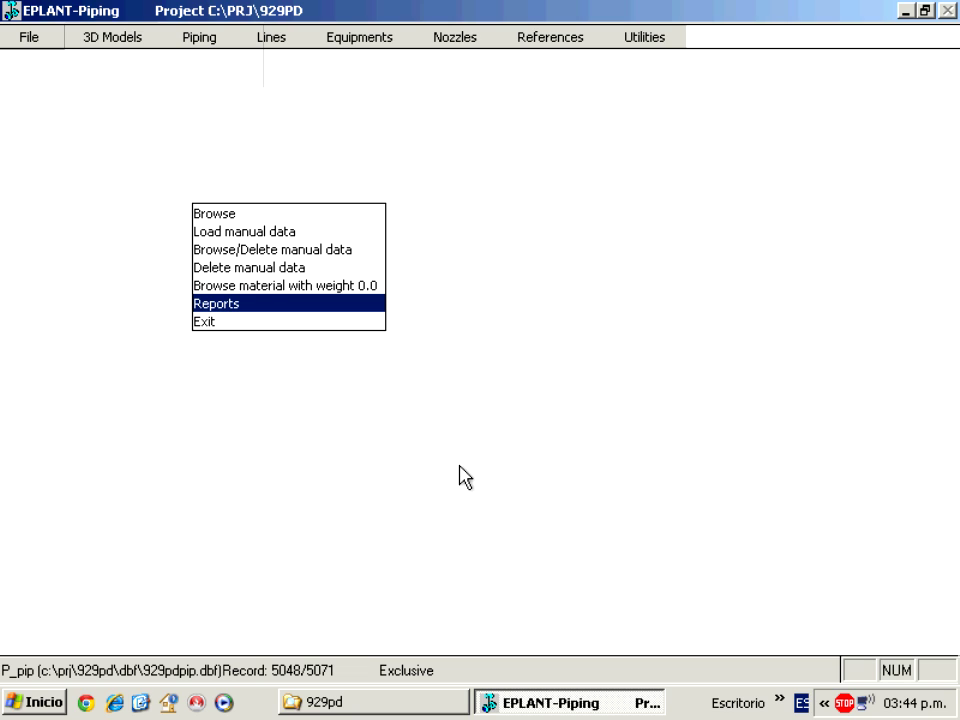
Browse the original piping components table for the whole project, and close it
left_click(214, 214)
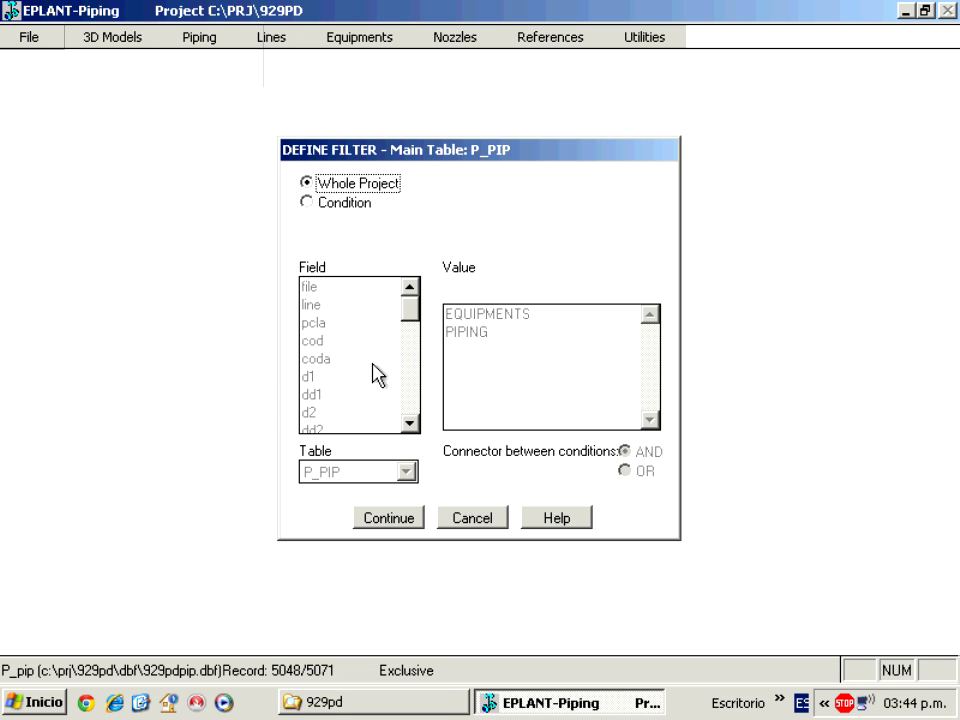
left_click(390, 518)
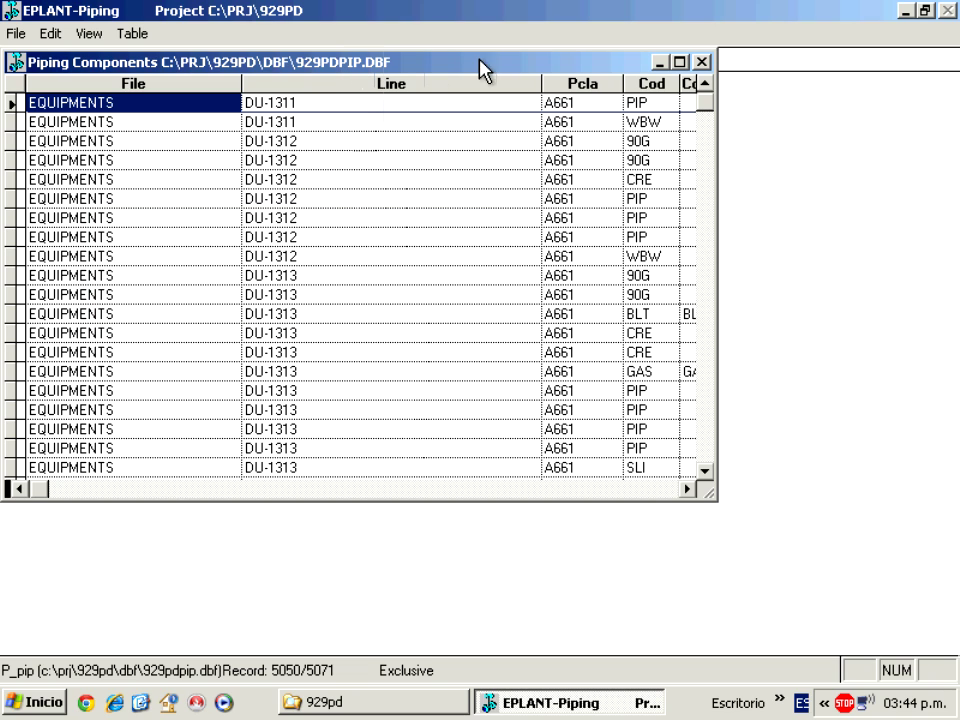
left_click(703, 70)
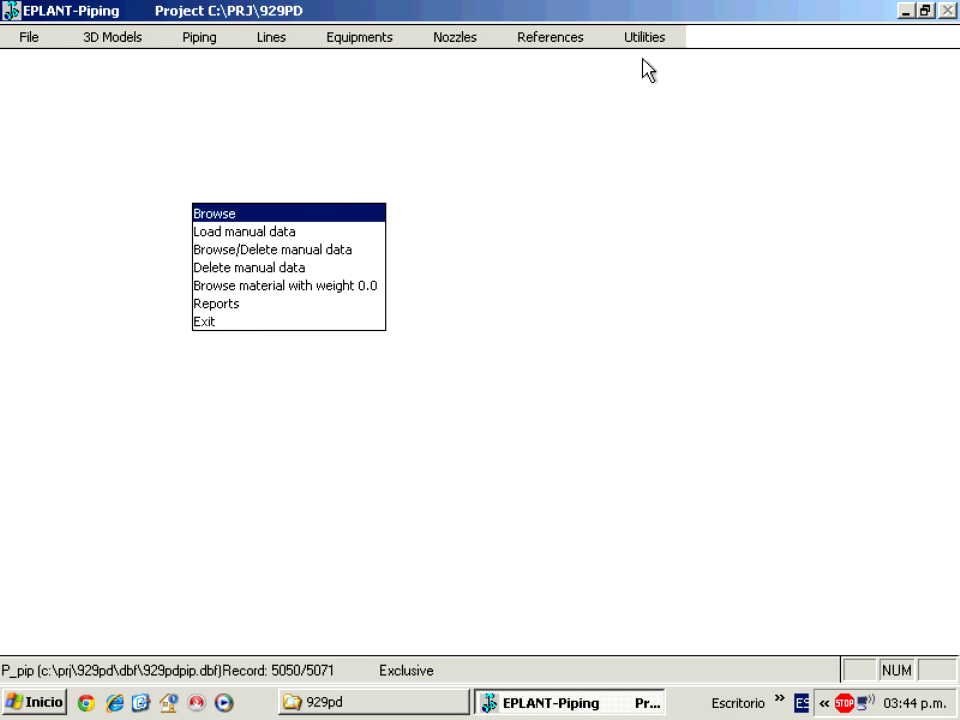
key("Escape")
Browse the Component Codes reference table and close it
left_click(531, 40)
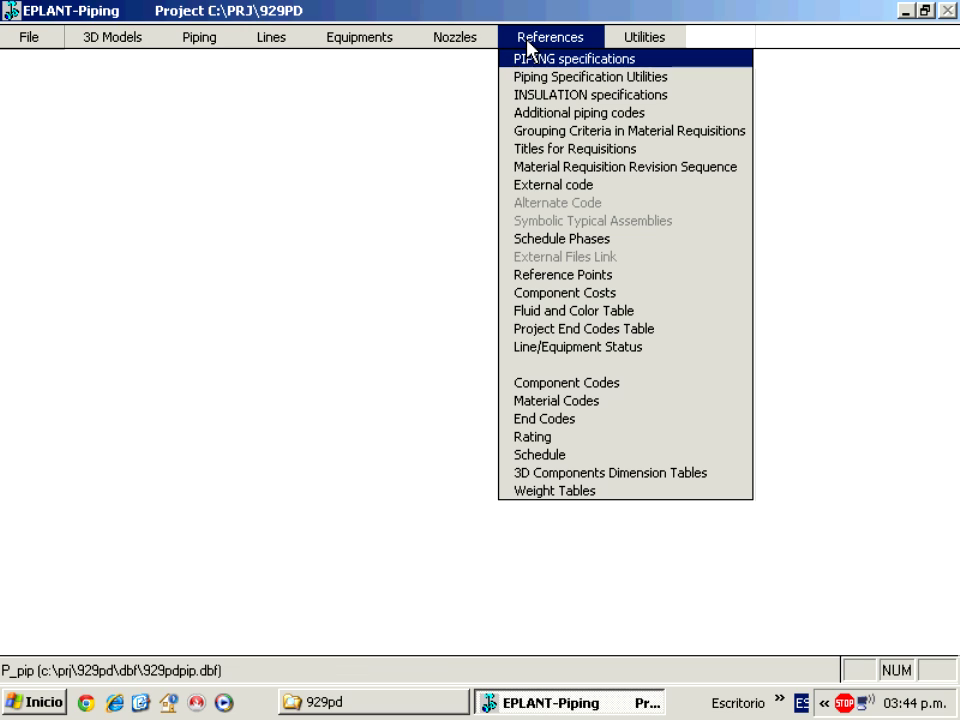
left_click(529, 381)
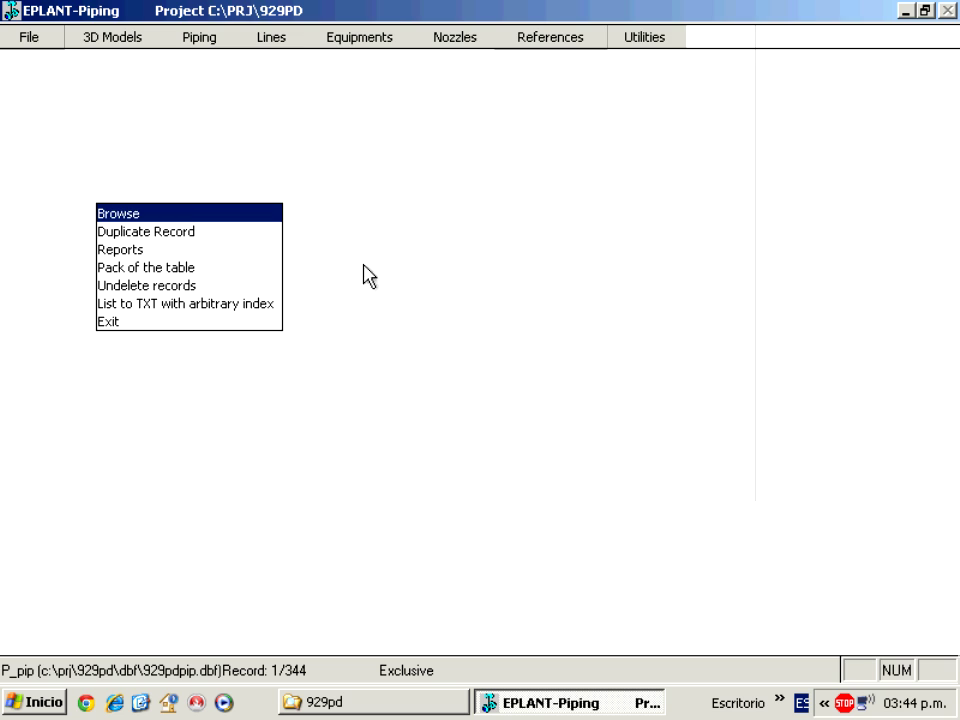
left_click(266, 215)
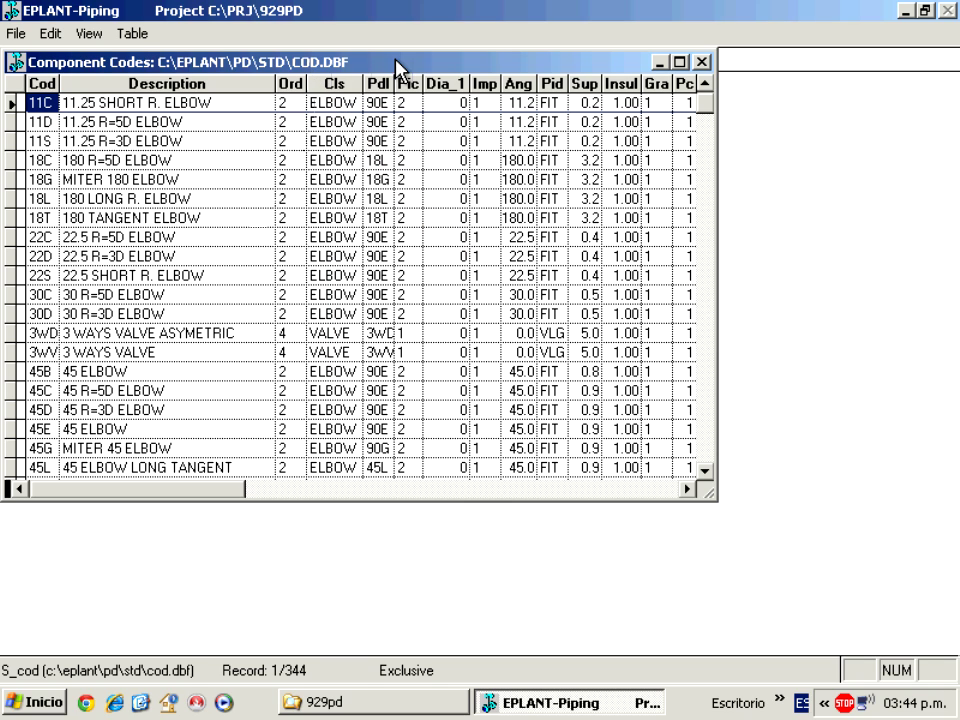
left_click(703, 61)
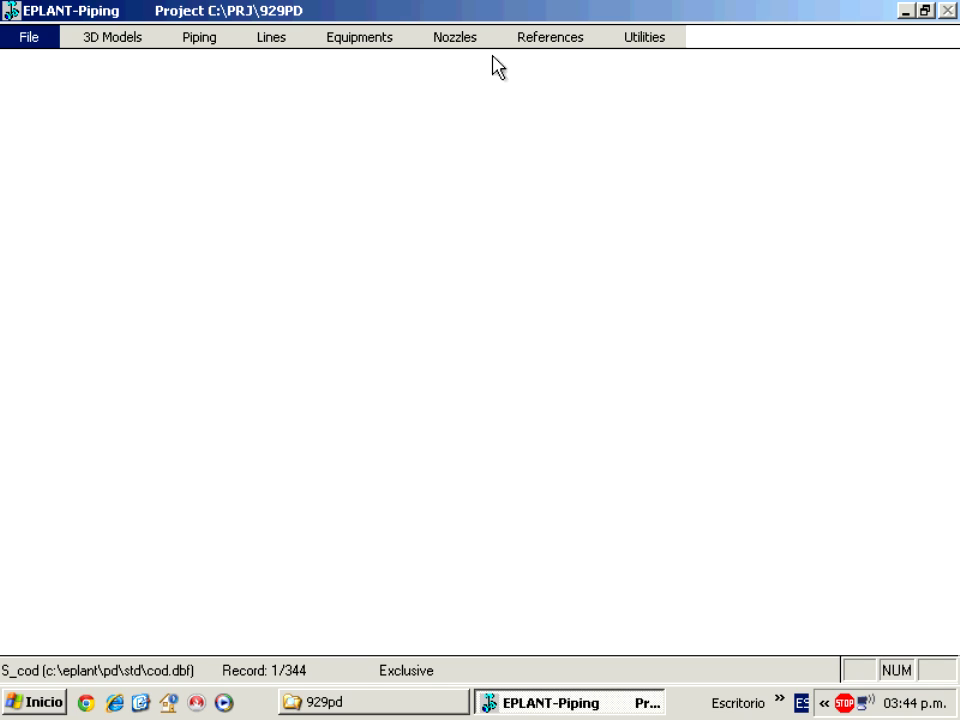
Start a Report with condition on the original piping data and switch its filter from whole project to Condition
left_click(210, 44)
left_click(213, 62)
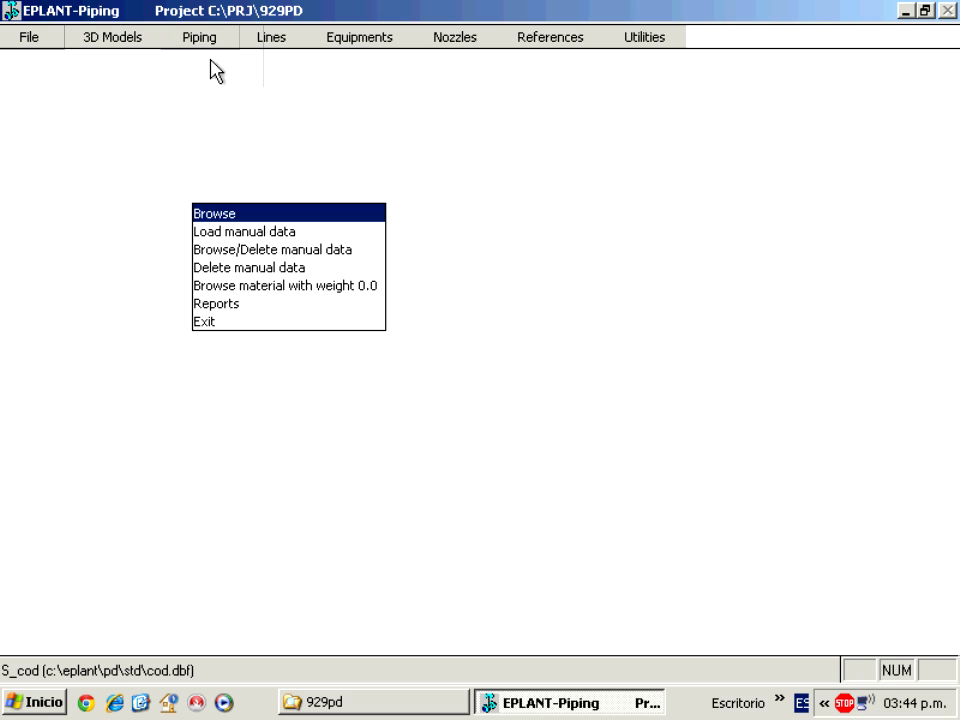
left_click(240, 303)
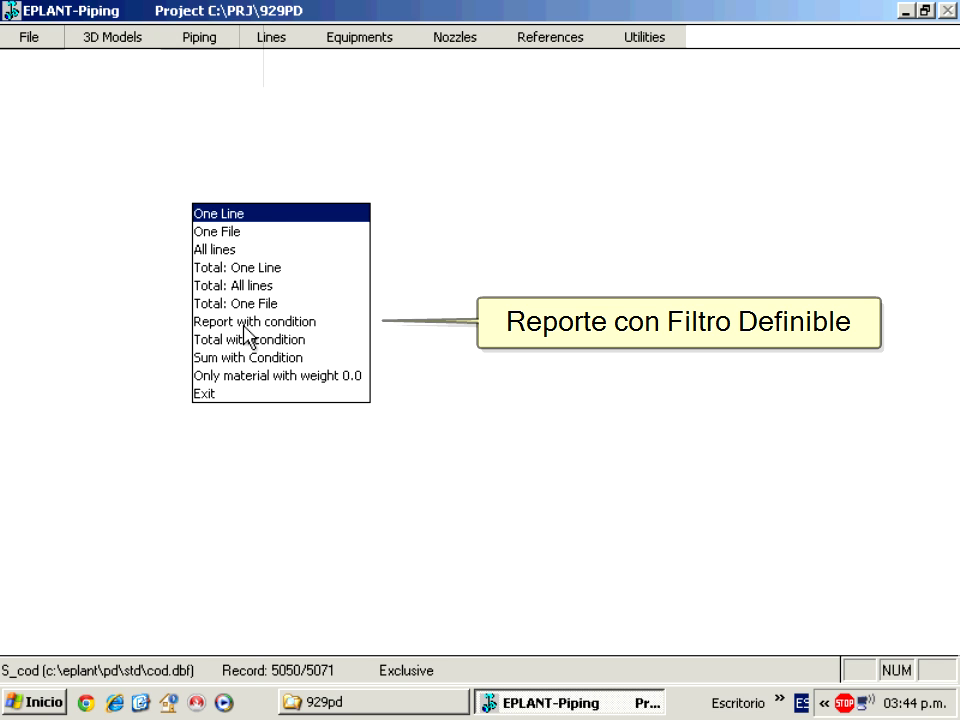
left_click(247, 324)
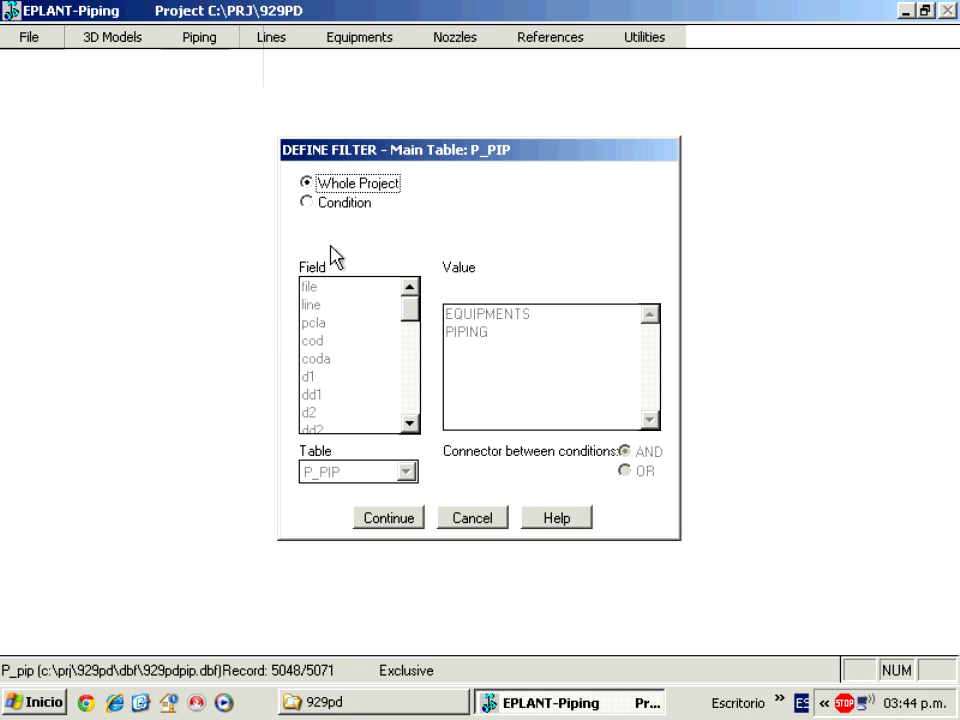
left_click(306, 202)
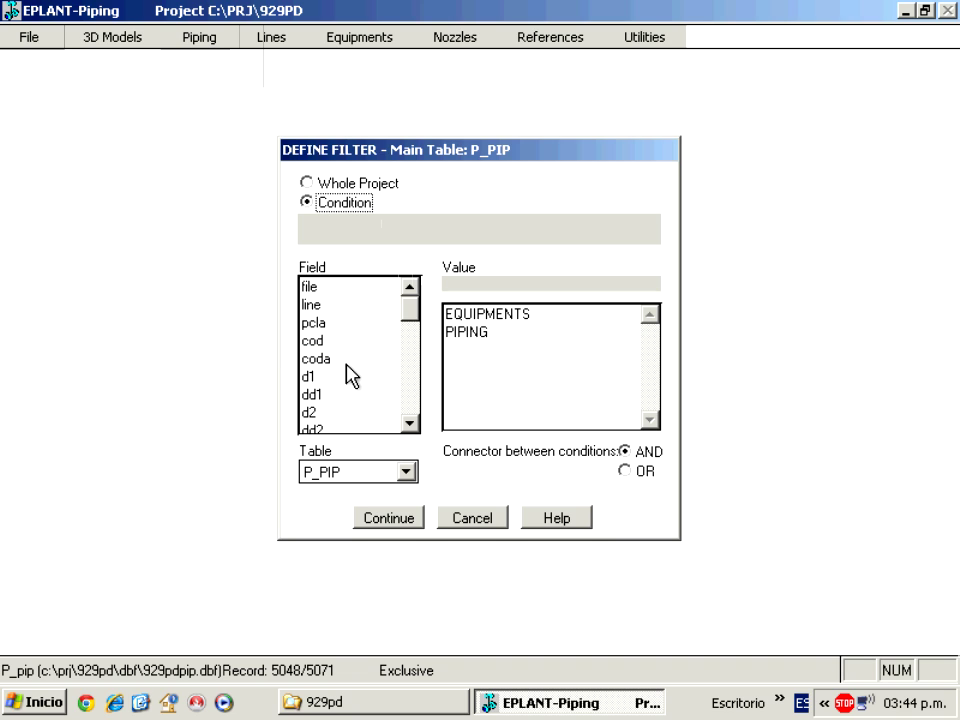
Define the report filter on the P_LIN table with the area field equal to C17B
left_click(330, 472)
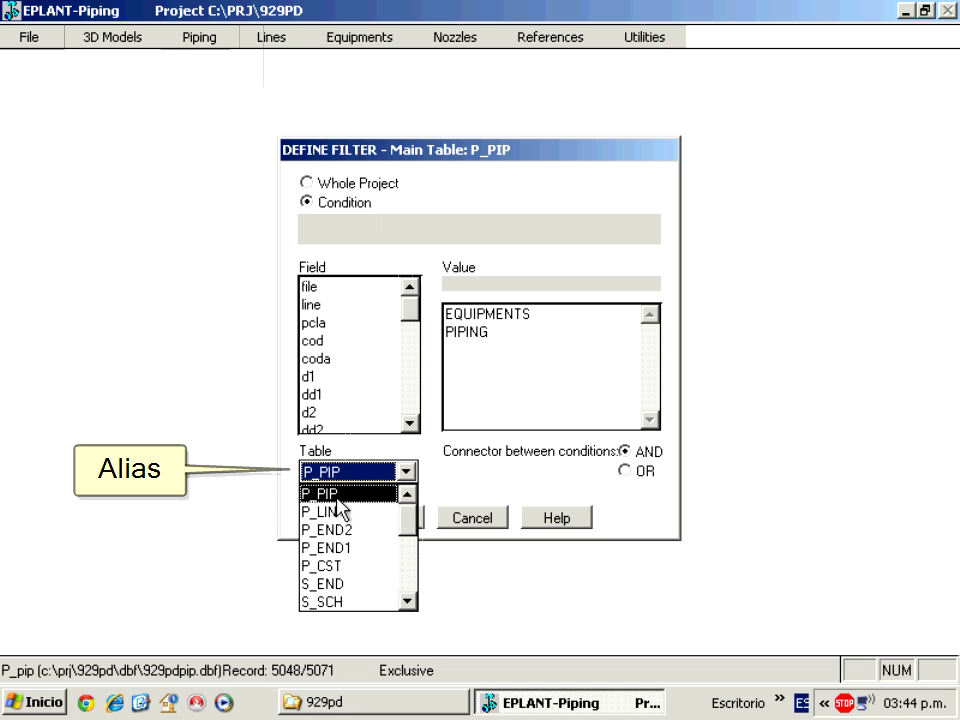
left_click(336, 513)
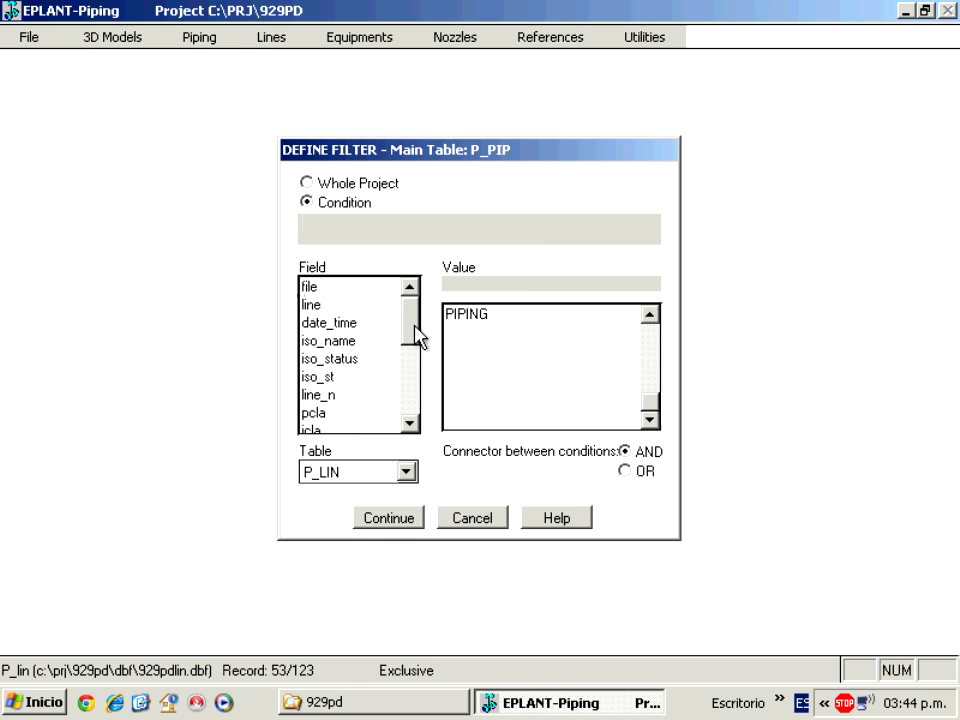
left_click_drag(420, 336, 415, 359)
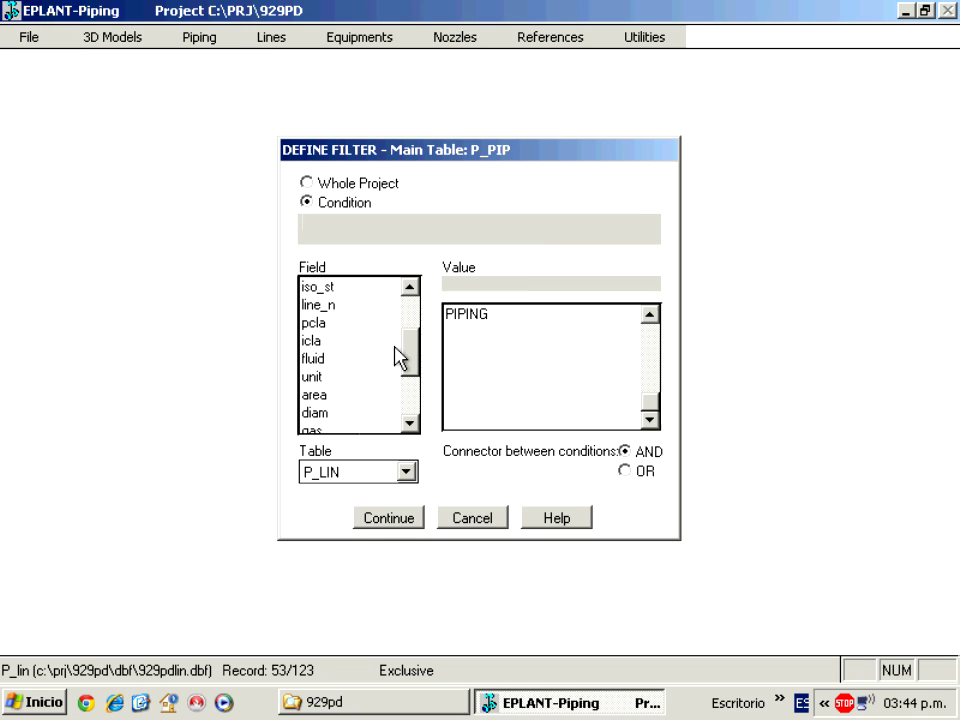
left_click(323, 394)
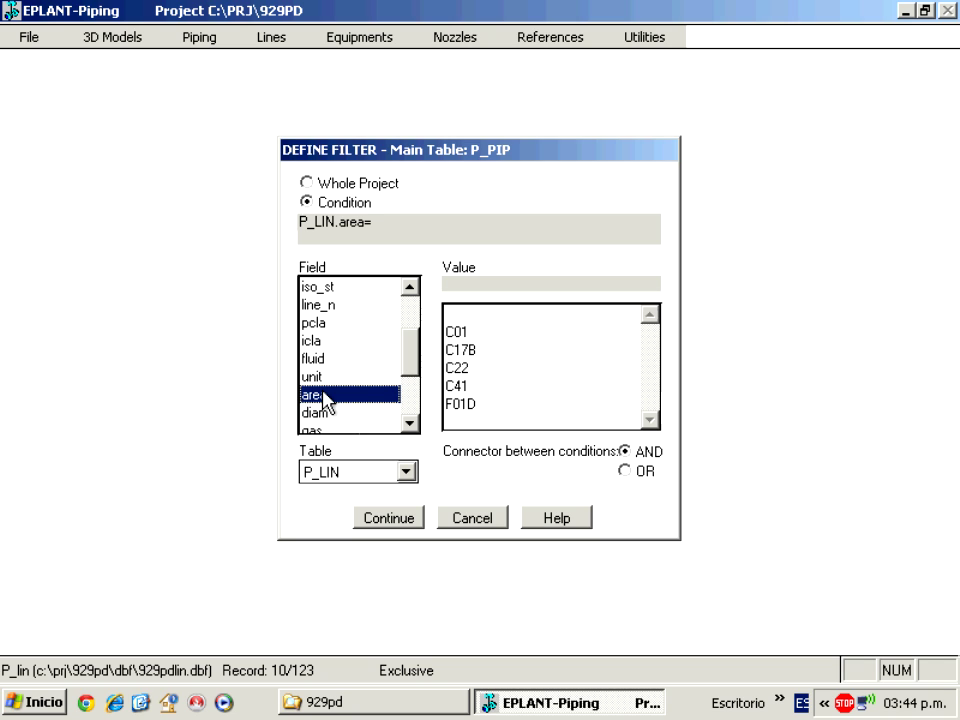
left_click(462, 352)
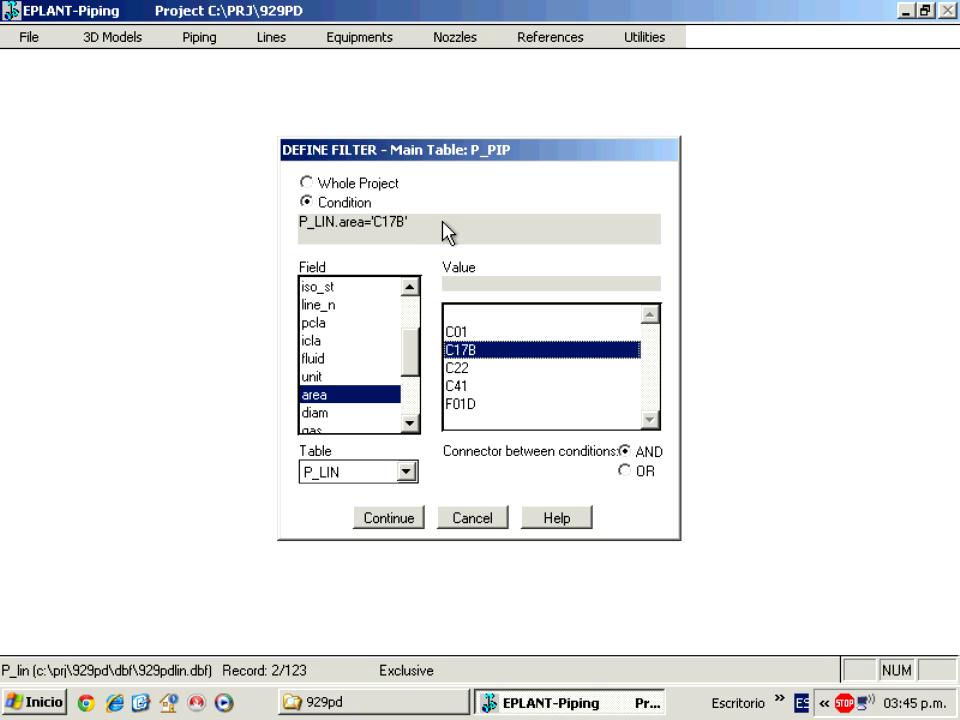
Clear the area condition from the filter and cancel the filter definition
left_click_drag(422, 220, 275, 255)
key("Delete")
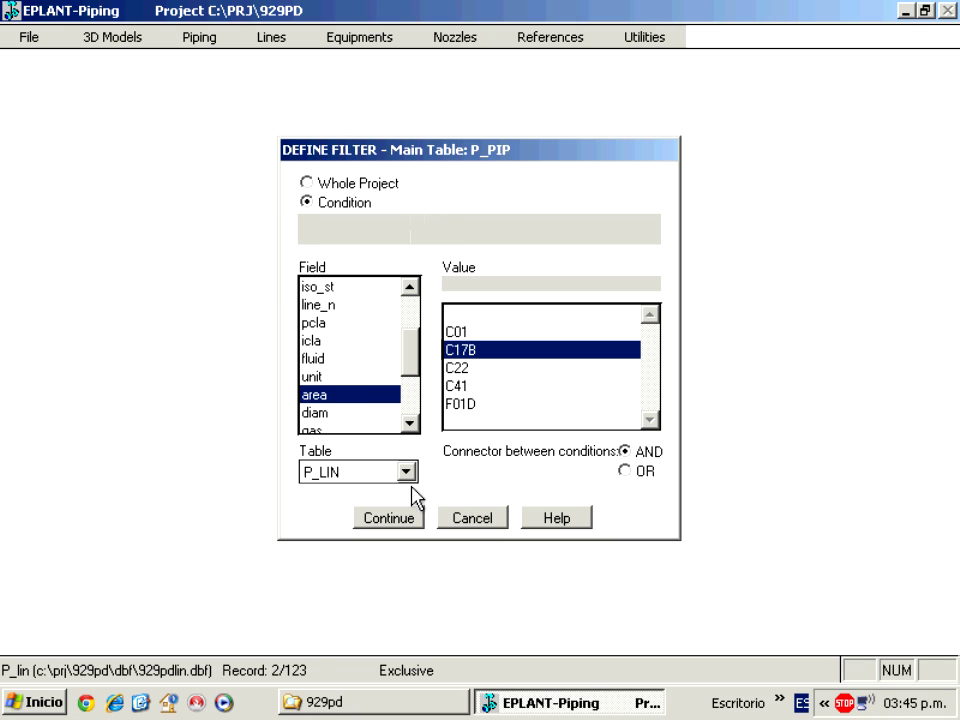
left_click(474, 519)
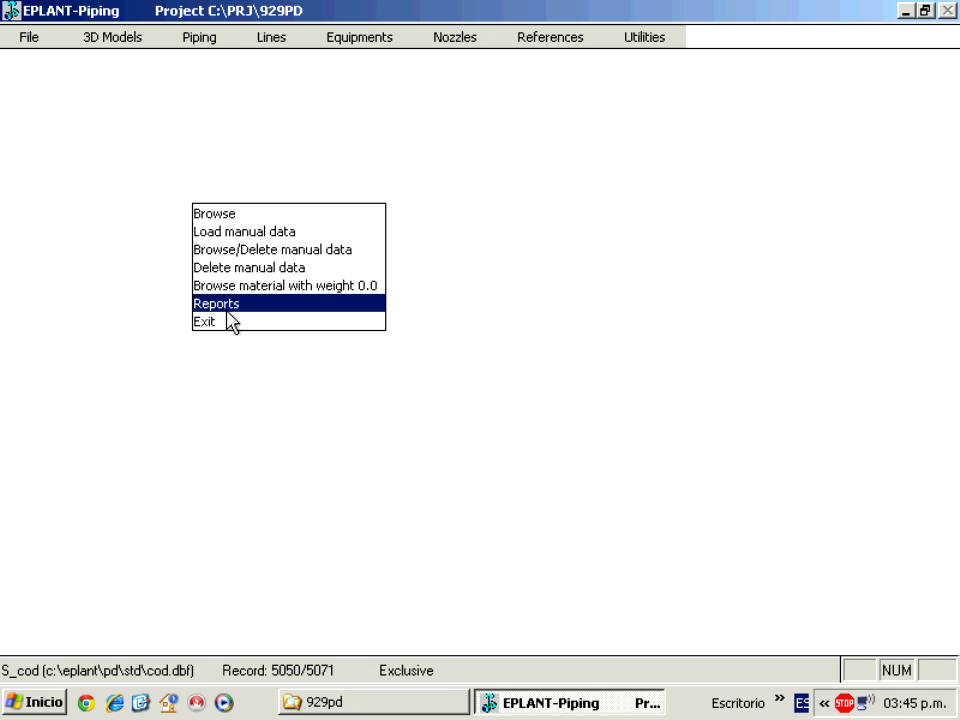
Start a Total: One Line report to a TXT file from the original piping data for line 20"-A661-C01-WR-03
left_click(228, 306)
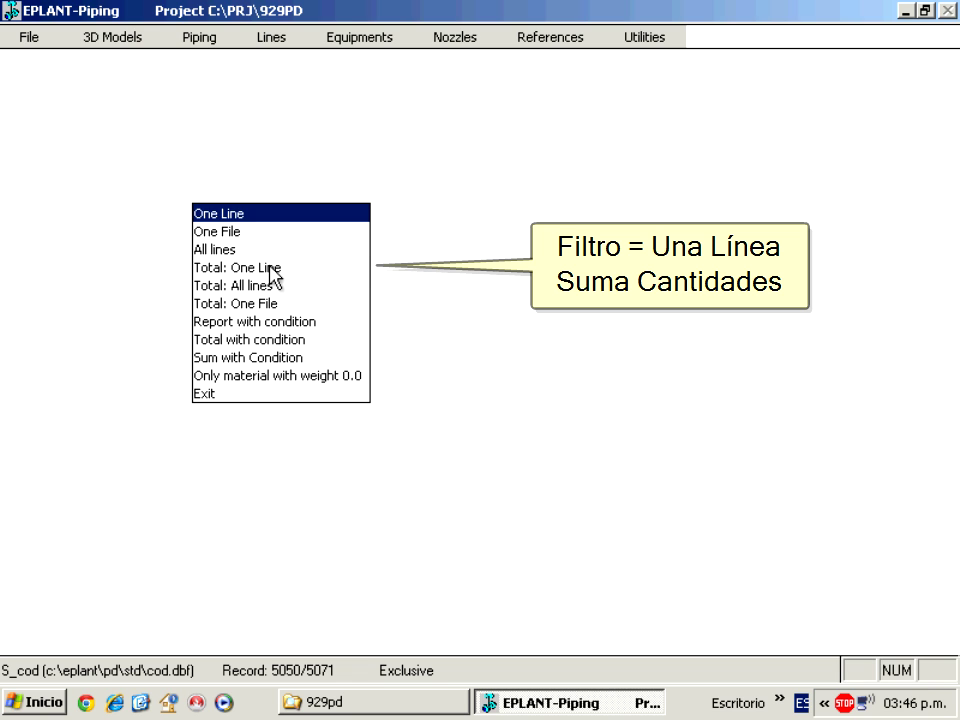
left_click(272, 276)
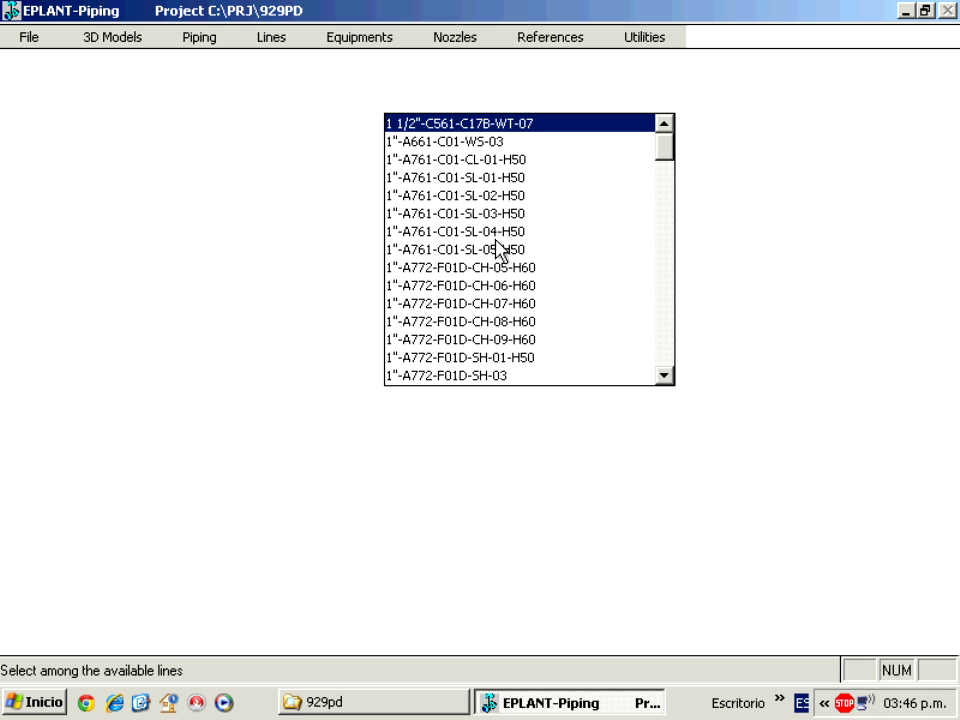
left_click_drag(668, 220, 640, 270)
left_click(455, 245)
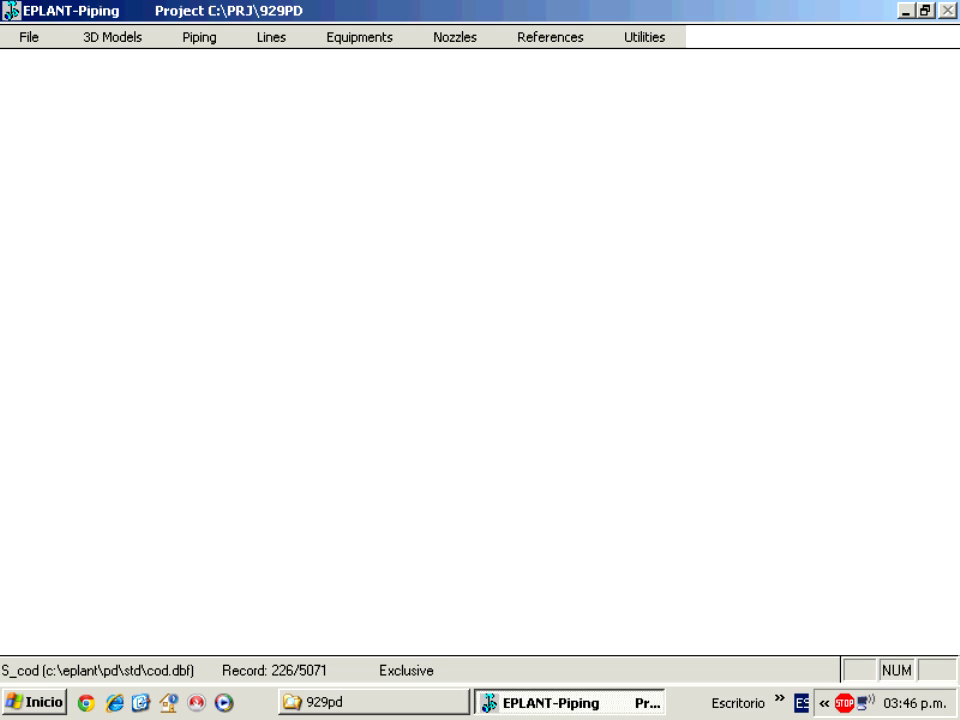
left_click(210, 214)
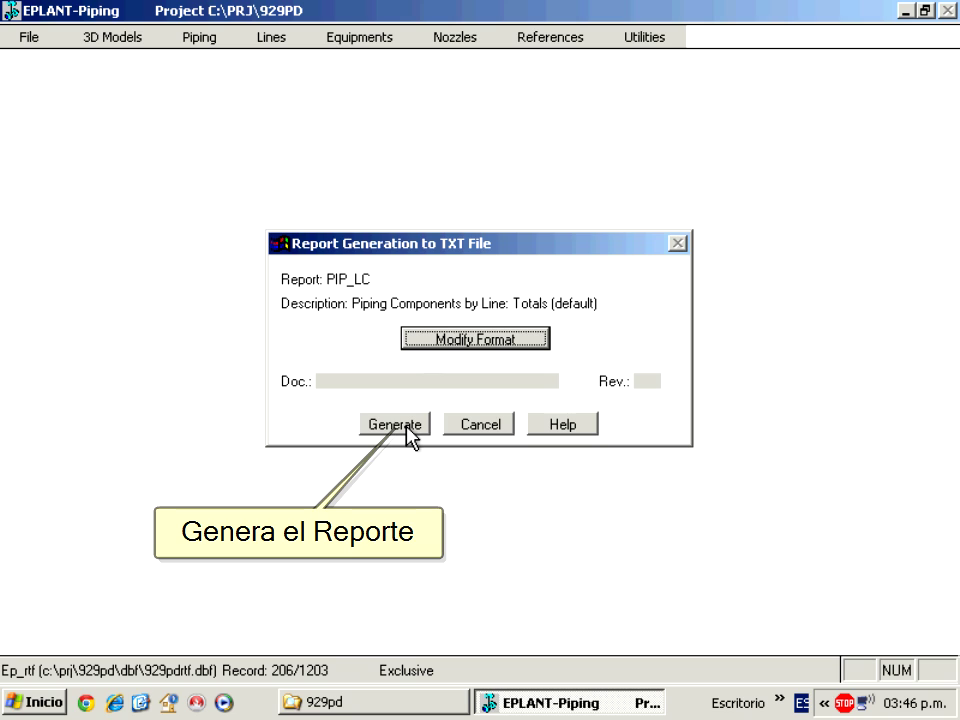
Preview the PIP_LC report from its format settings, widening the preview window to fit the report's full line width
left_click(437, 345)
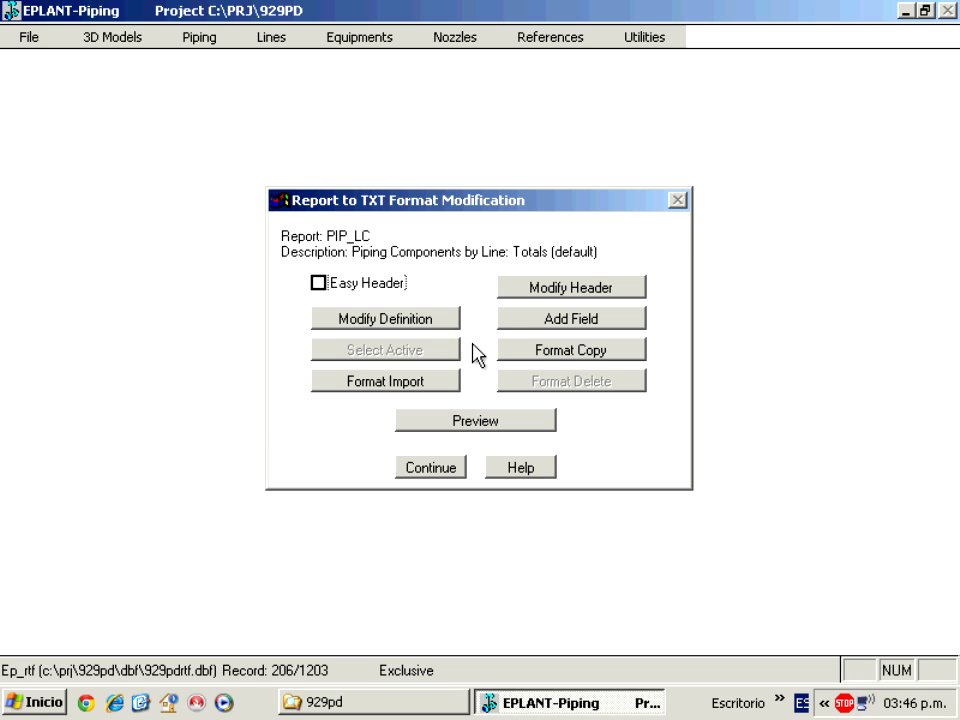
left_click(460, 422)
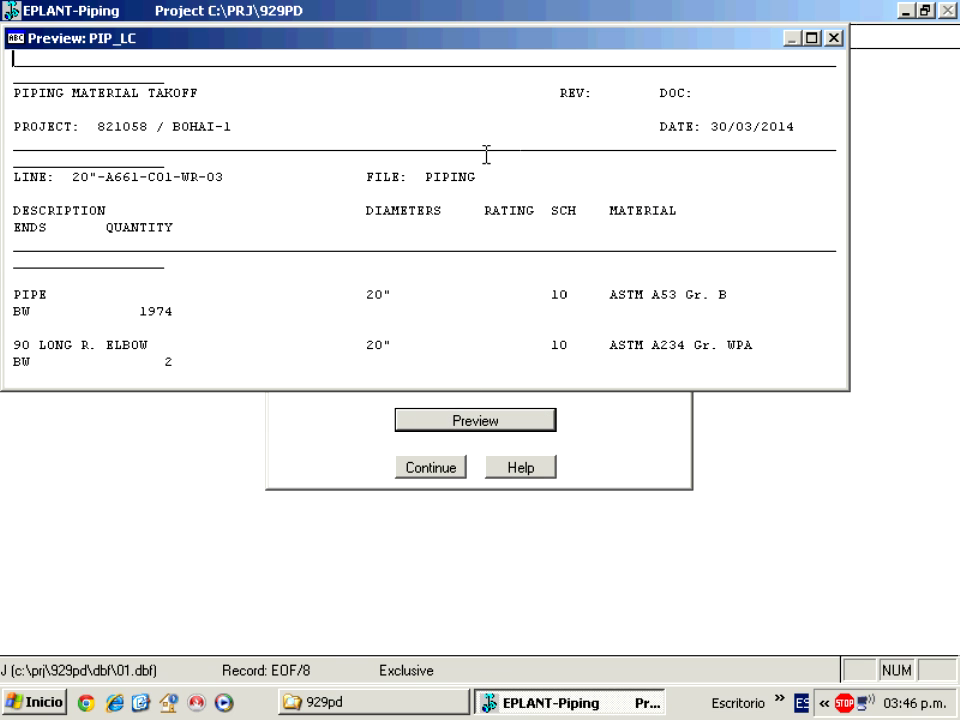
left_click_drag(437, 40, 331, 94)
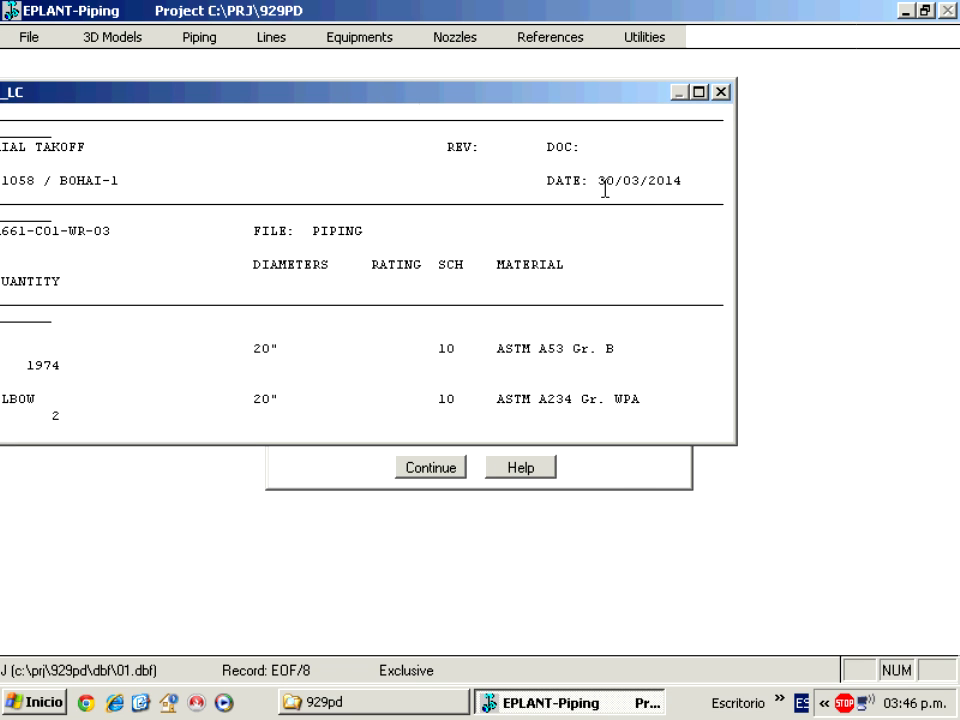
left_click_drag(722, 259, 926, 266)
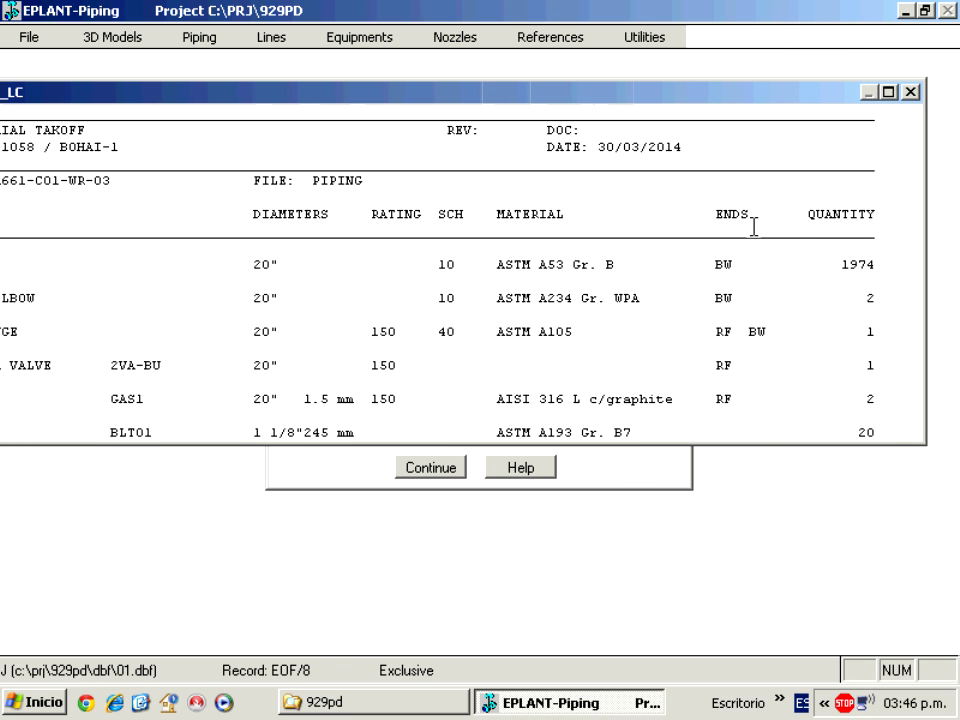
left_click_drag(439, 101, 583, 135)
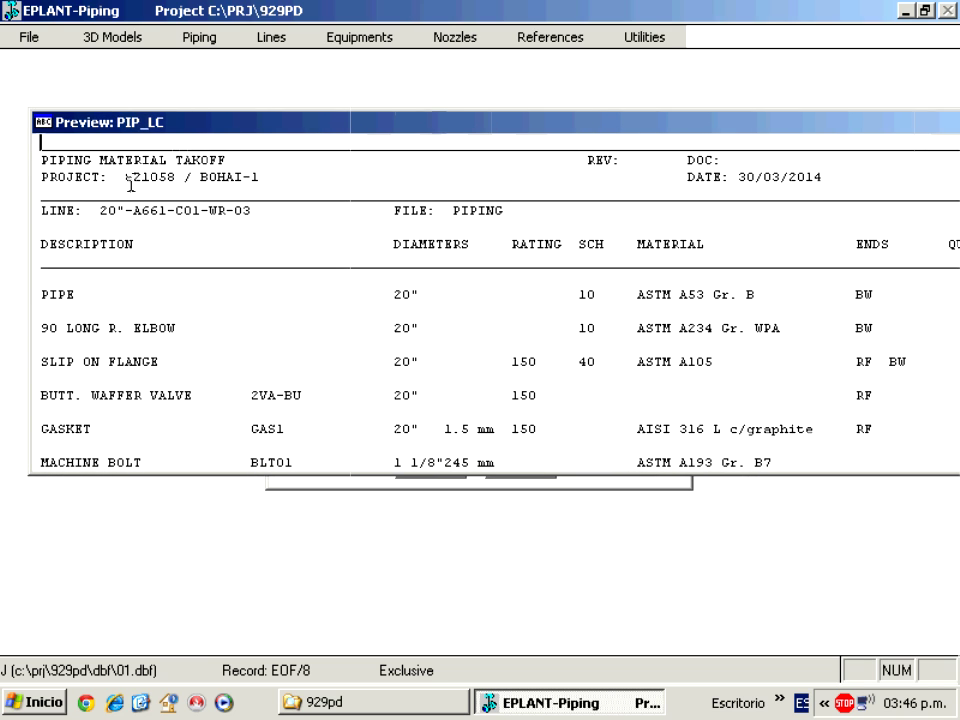
Examine the project, line, date and quantity entries in the PIP_LC report preview, then close the preview
left_click_drag(125, 177, 209, 190)
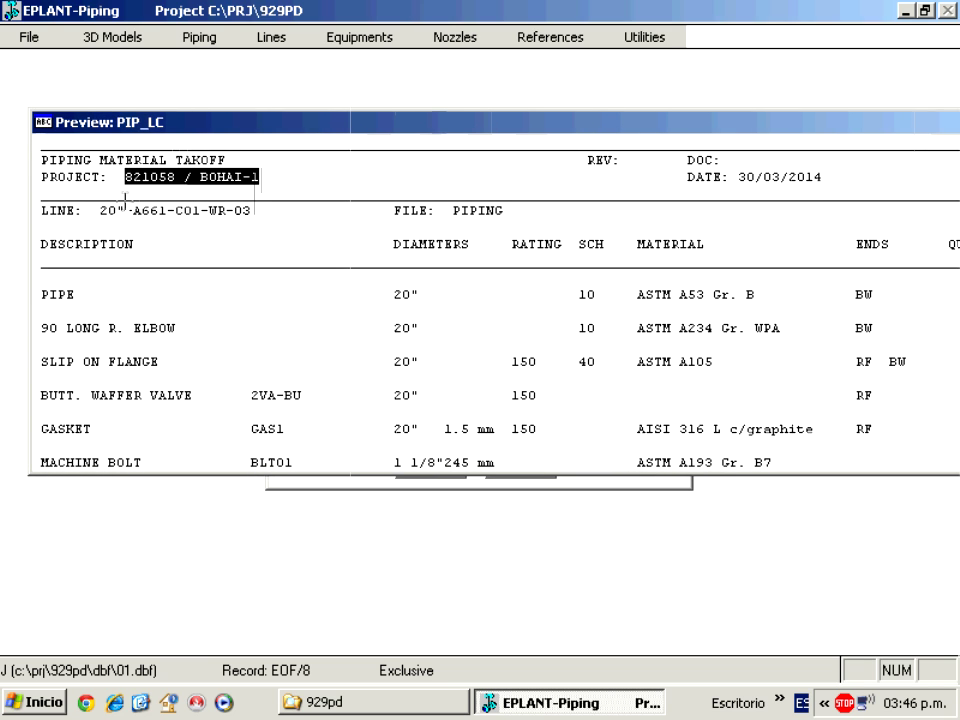
left_click_drag(100, 210, 298, 240)
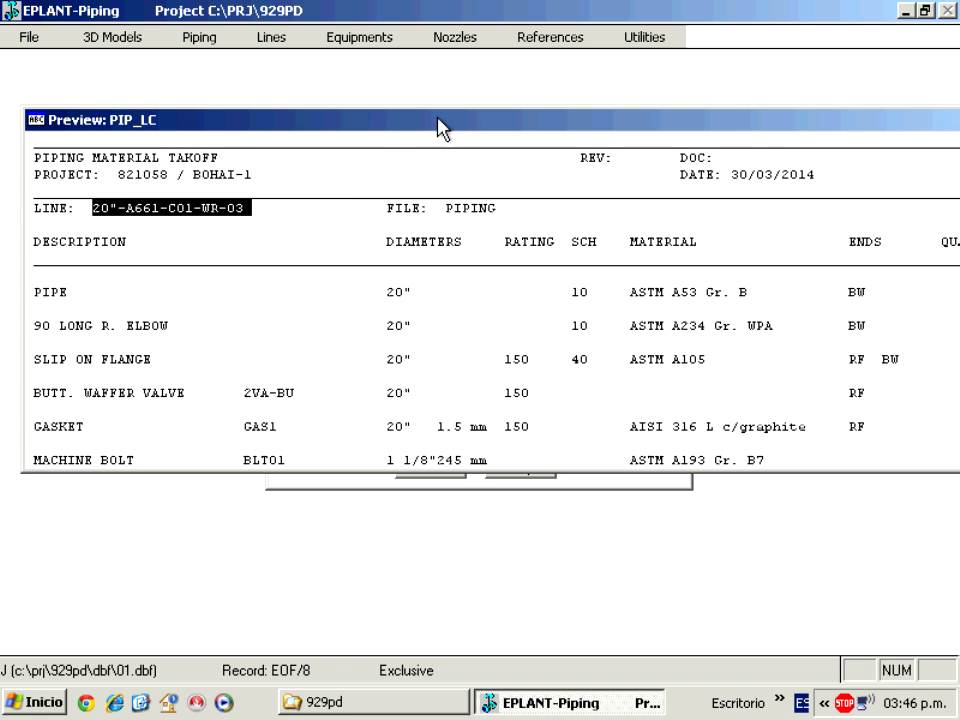
left_click_drag(439, 129, 307, 125)
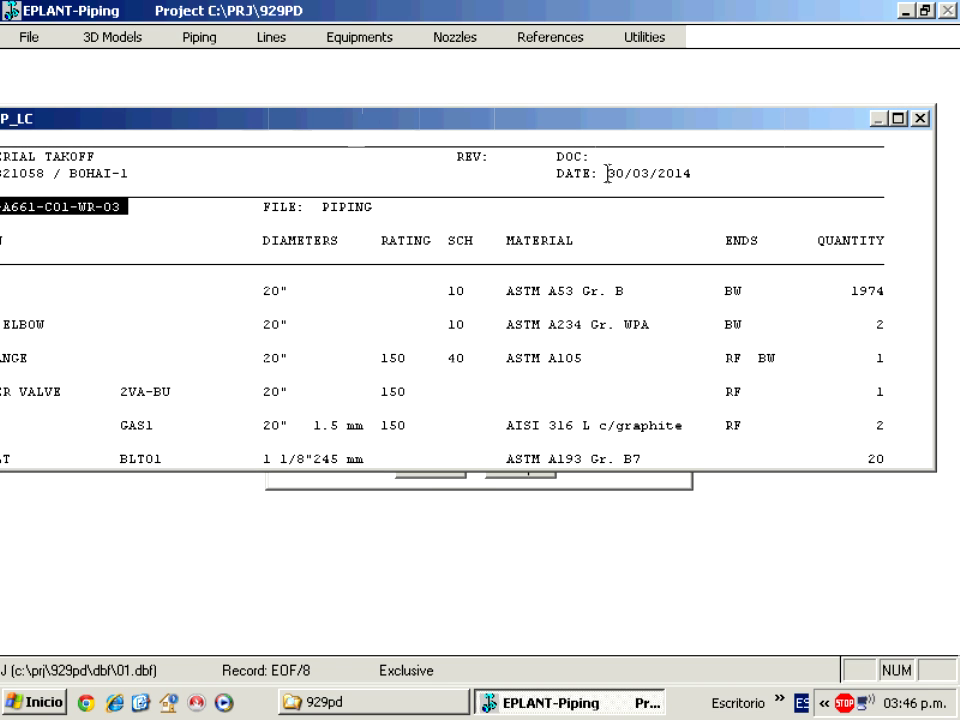
left_click_drag(607, 174, 656, 178)
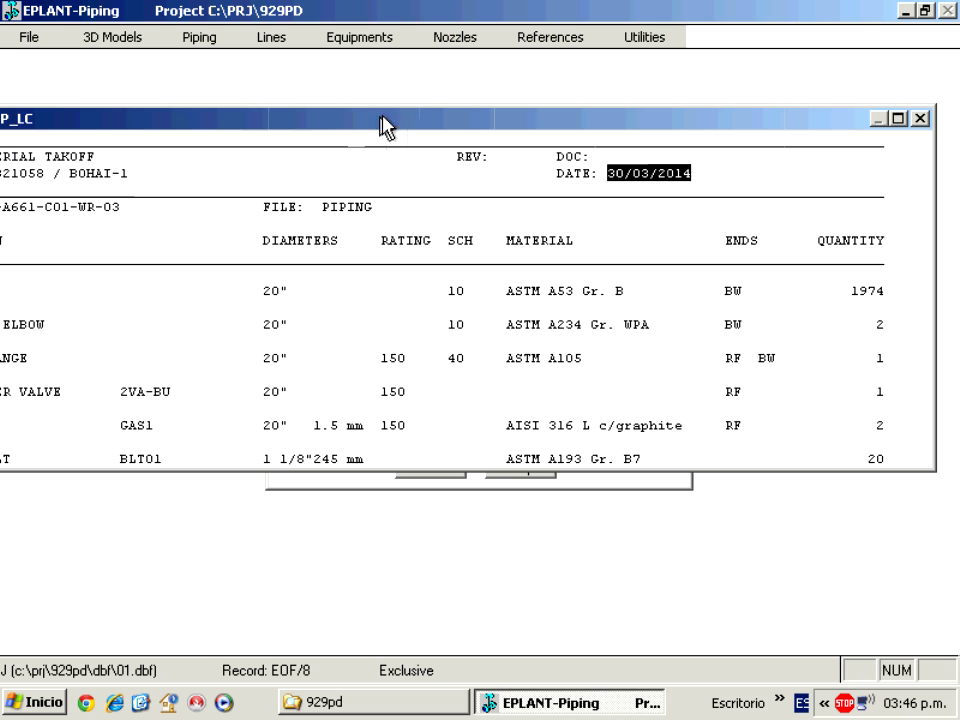
left_click_drag(381, 124, 368, 102)
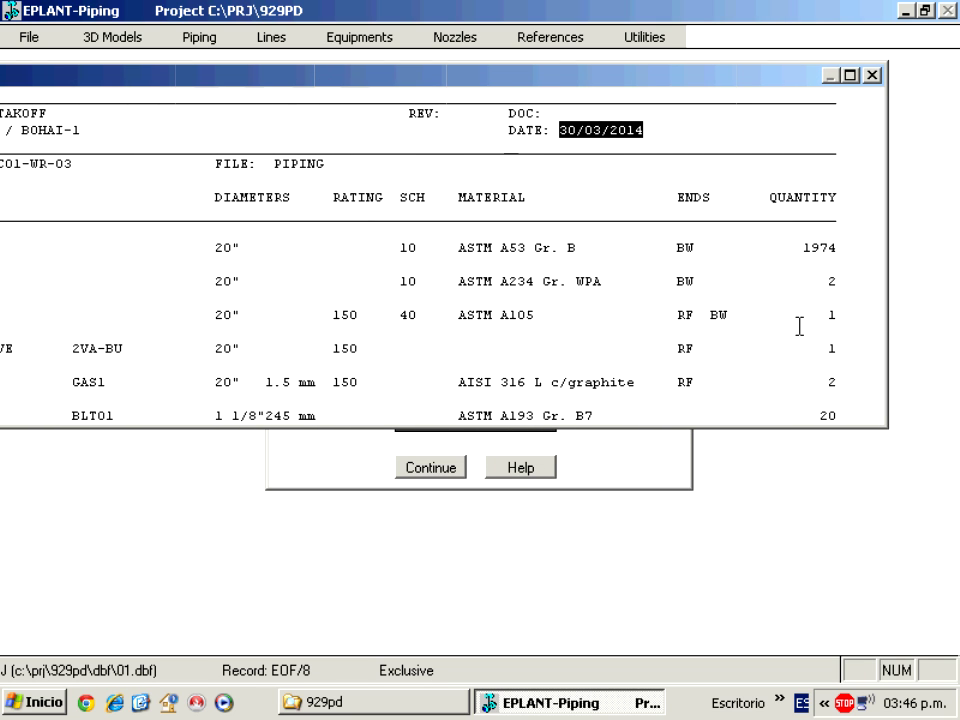
left_click(872, 76)
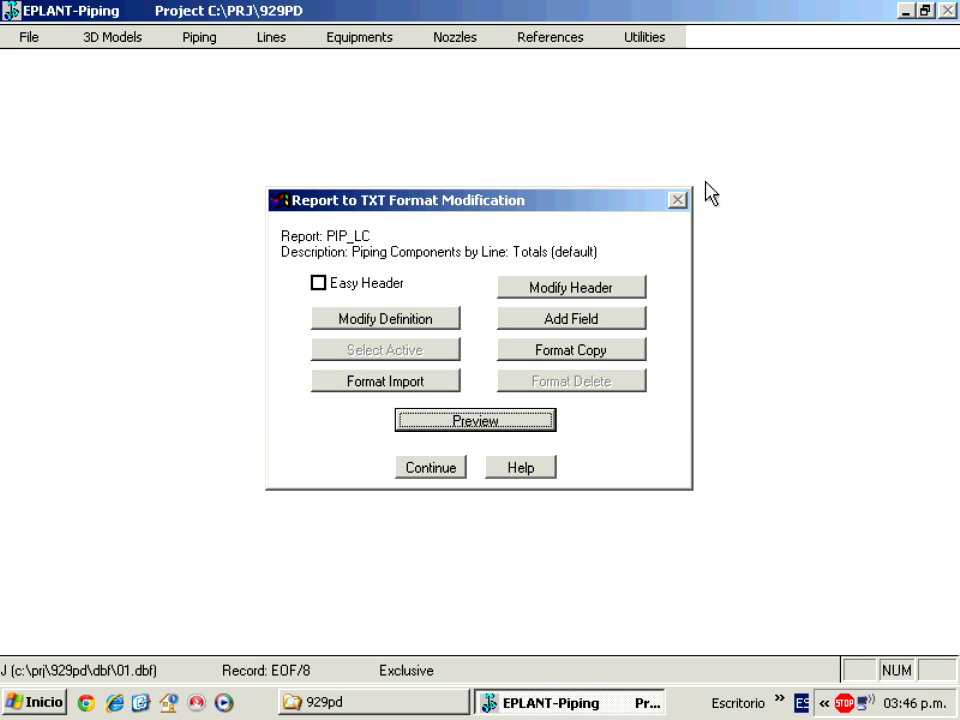
Enable Easy Header for the PIP_LC text report and preview it with each component on one row through the Quantity column, then close the preview
left_click(318, 283)
left_click(390, 369)
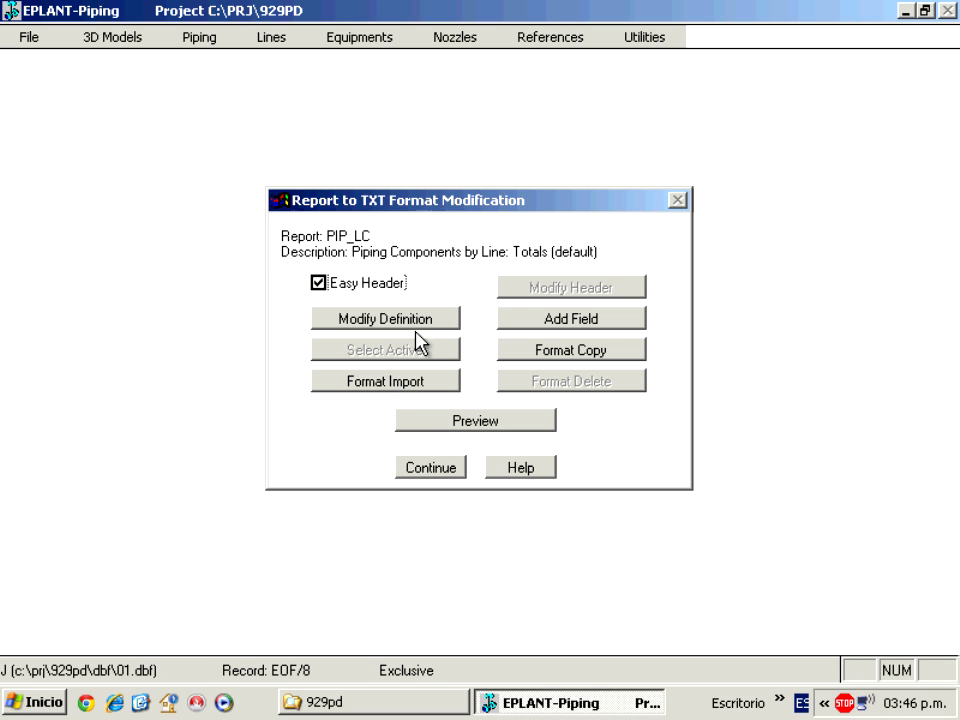
left_click(452, 422)
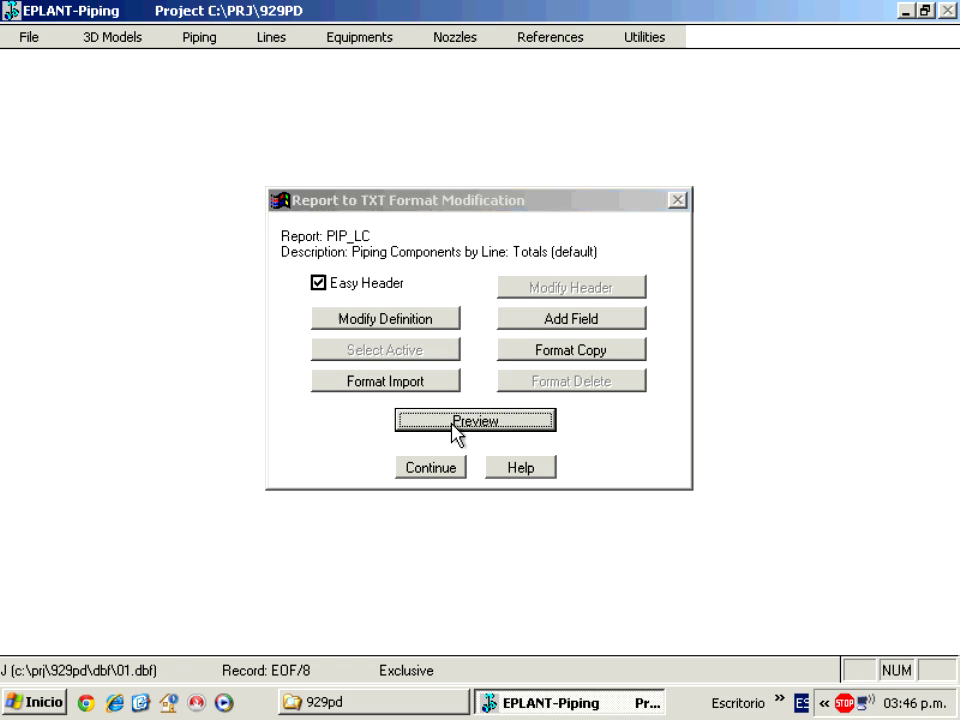
left_click_drag(462, 42, 517, 110)
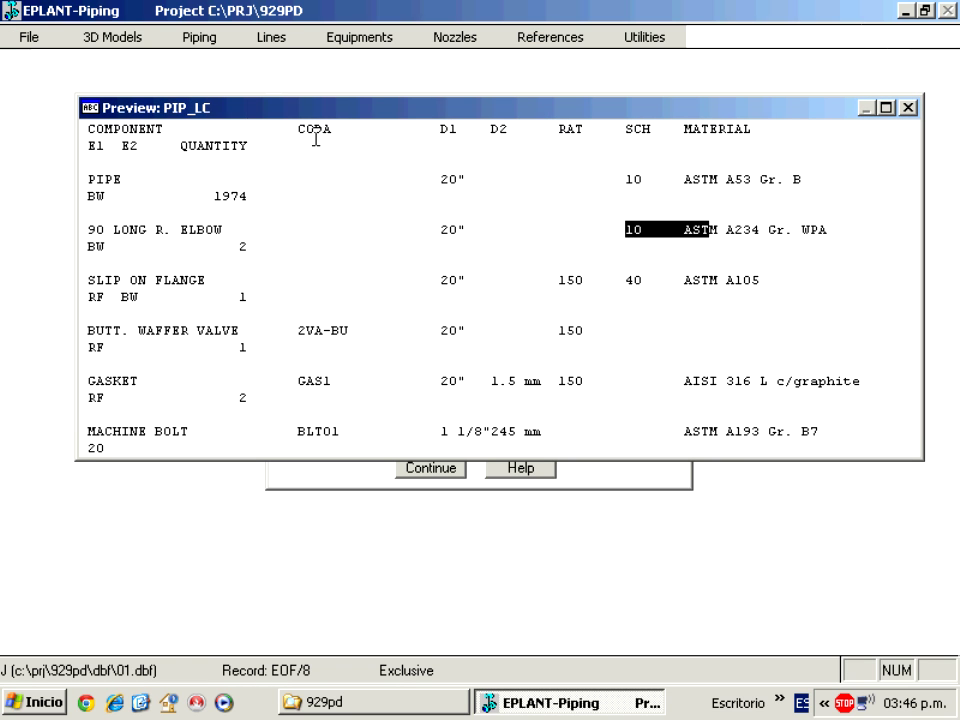
left_click_drag(630, 106, 509, 110)
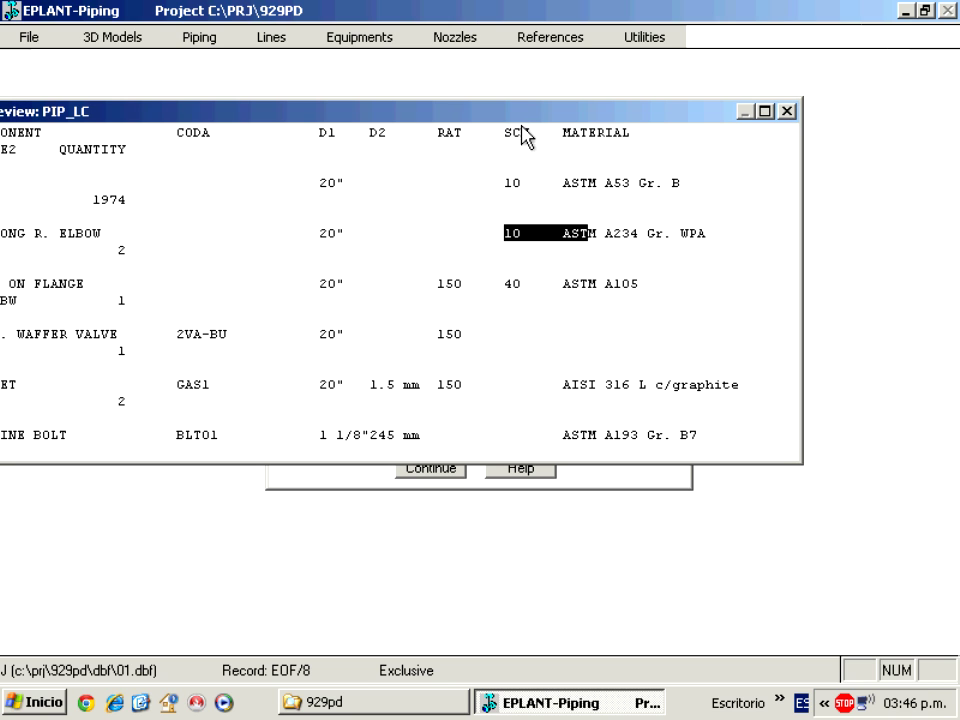
left_click_drag(802, 195, 956, 195)
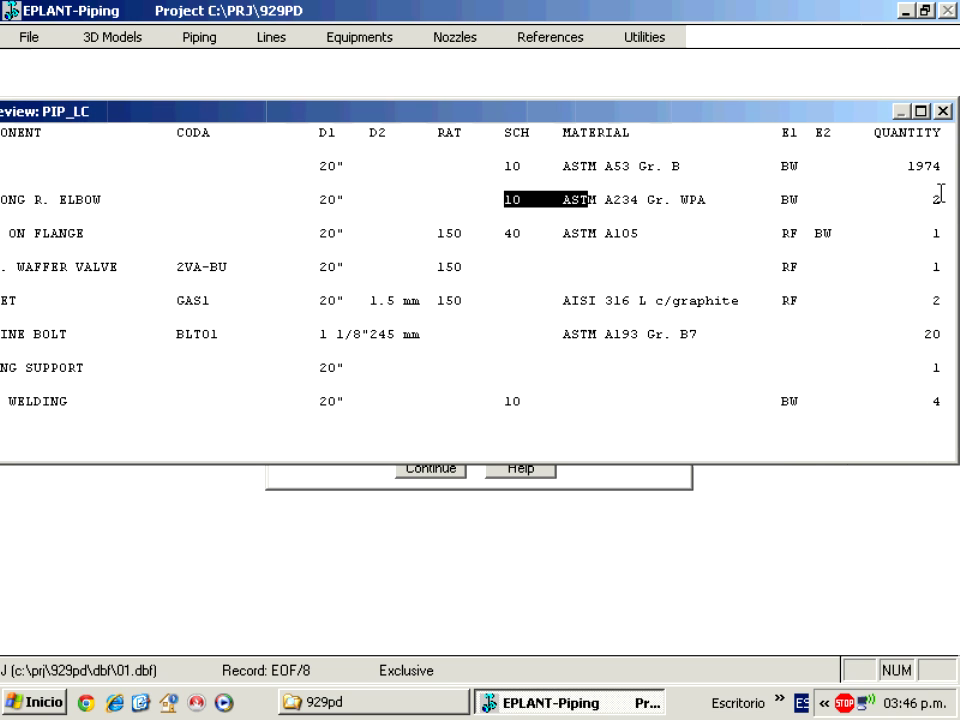
left_click_drag(814, 120, 652, 128)
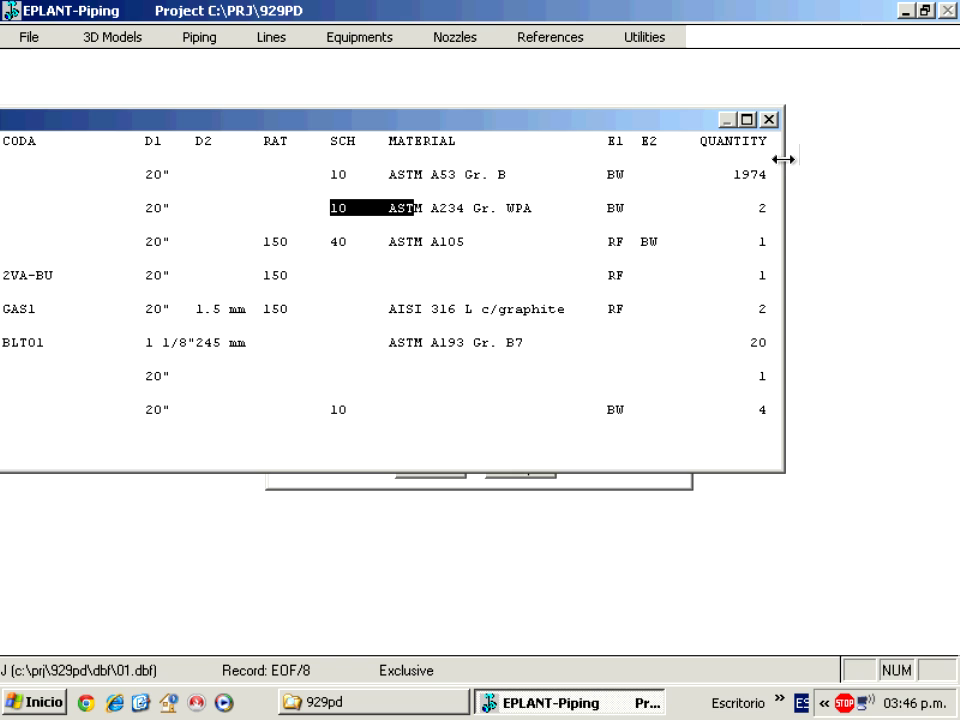
left_click_drag(784, 159, 831, 160)
left_click_drag(476, 120, 615, 148)
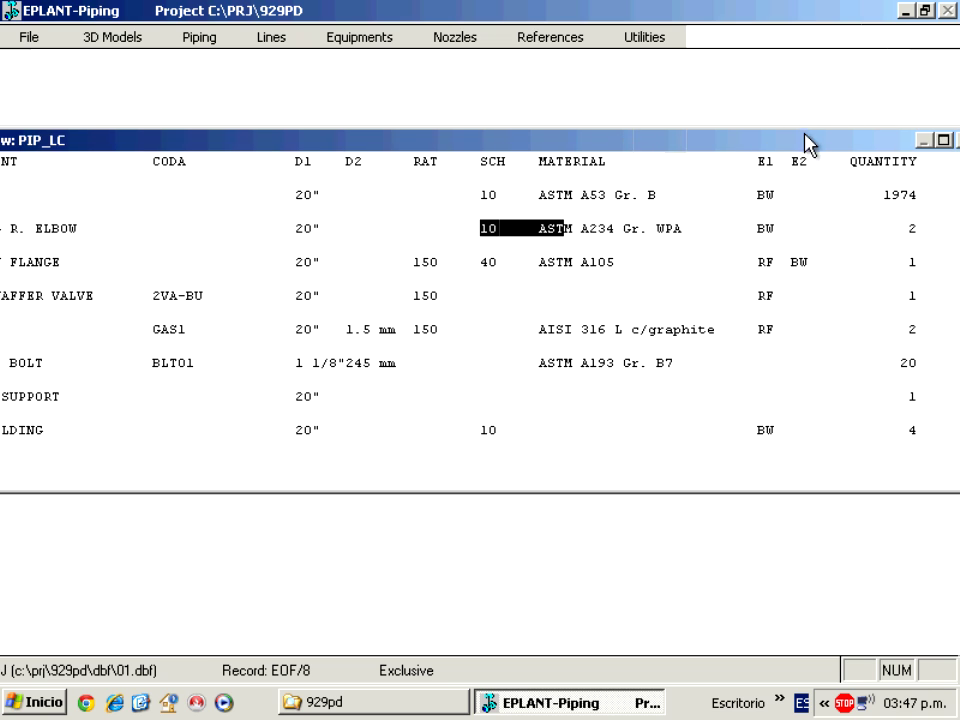
left_click_drag(804, 144, 738, 150)
left_click(897, 143)
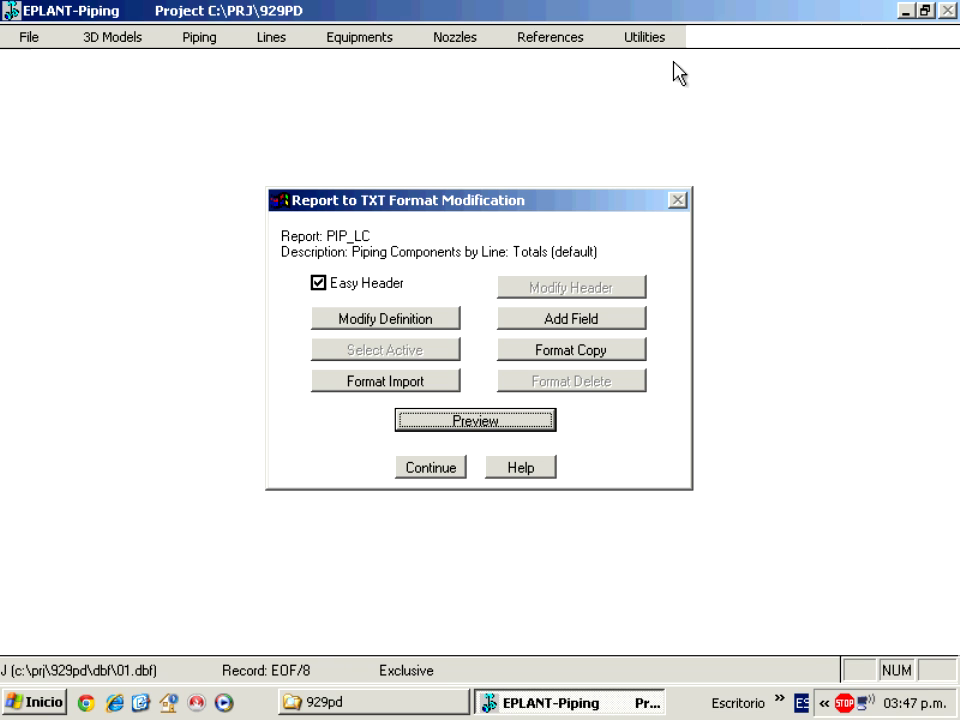
Examine the PIP_LC format definition, comparing field definition, header, X and Y position and width for the component and CODA rows
left_click(360, 320)
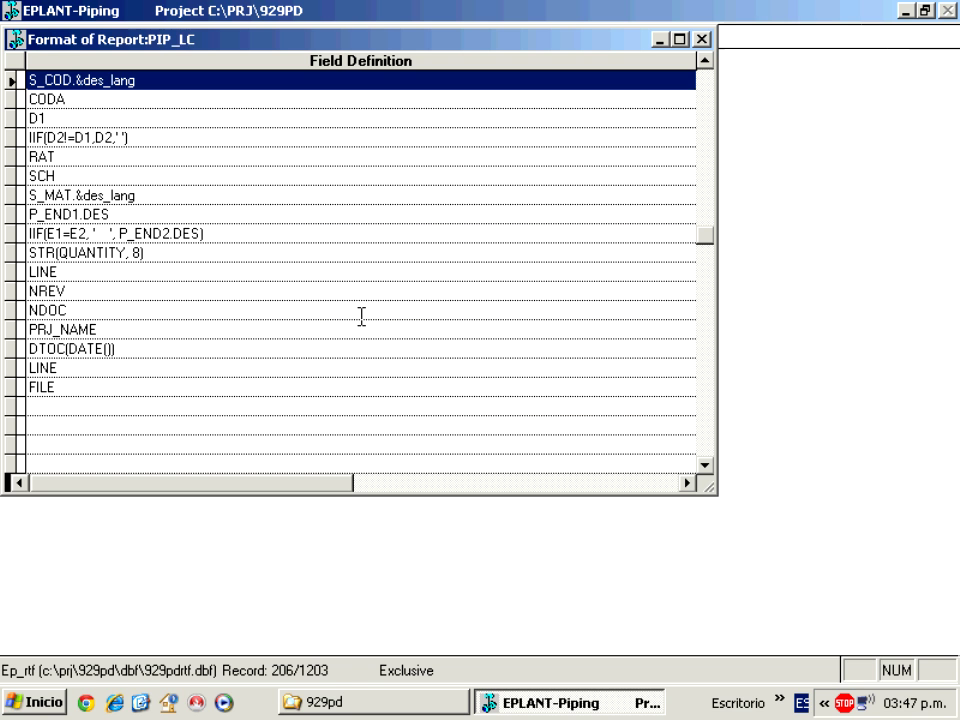
left_click_drag(718, 270, 958, 270)
left_click_drag(705, 60, 264, 62)
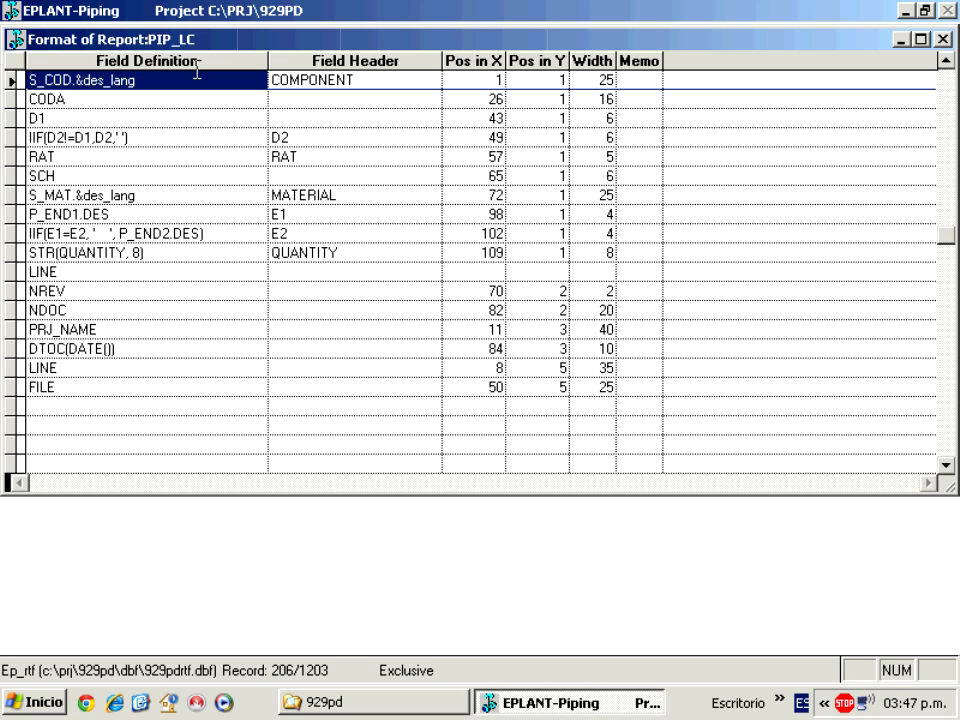
left_click(107, 98)
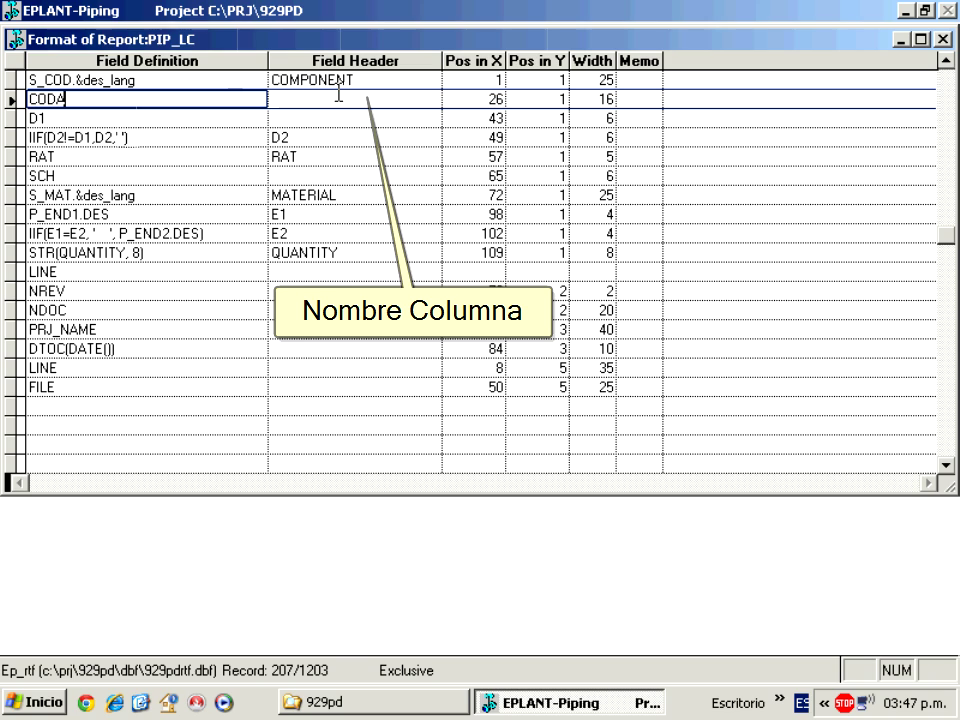
left_click(450, 101)
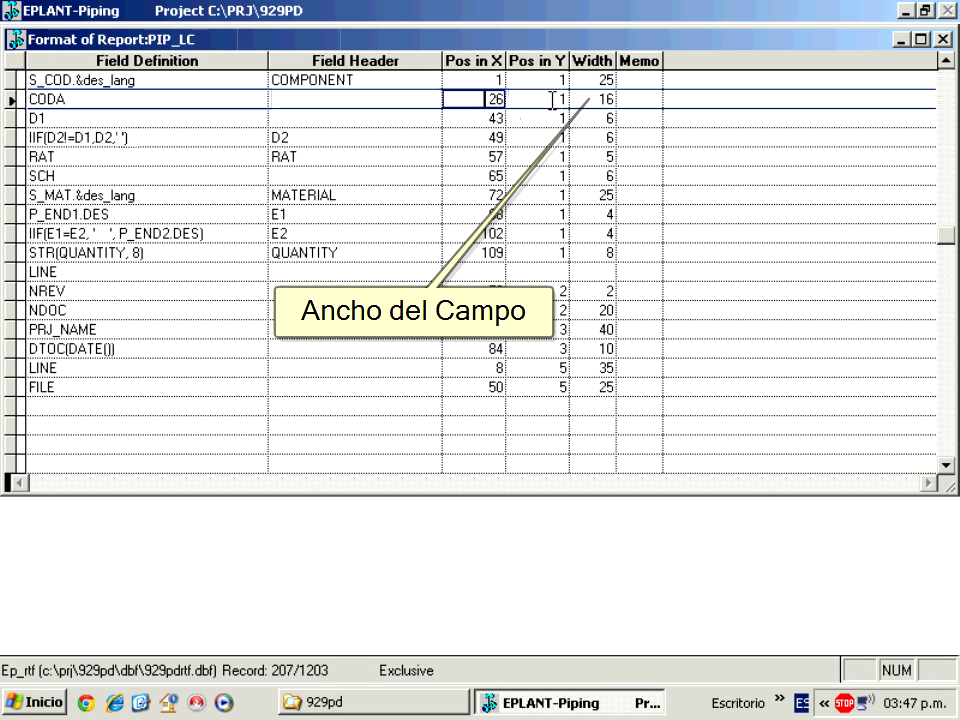
left_click(552, 100)
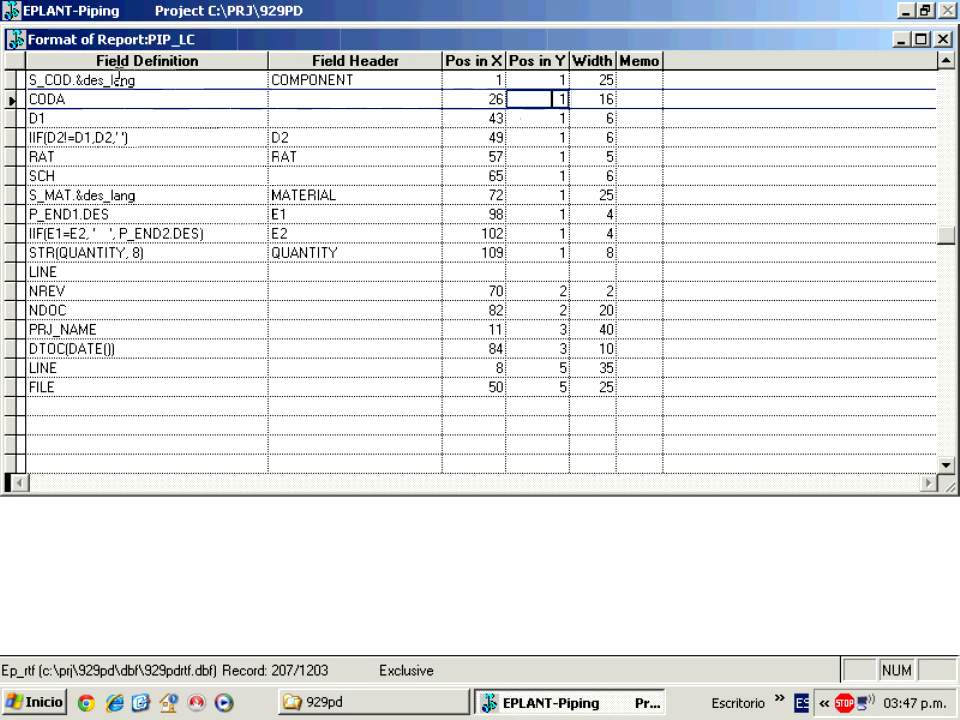
left_click(78, 80)
left_click_drag(78, 80, 112, 80)
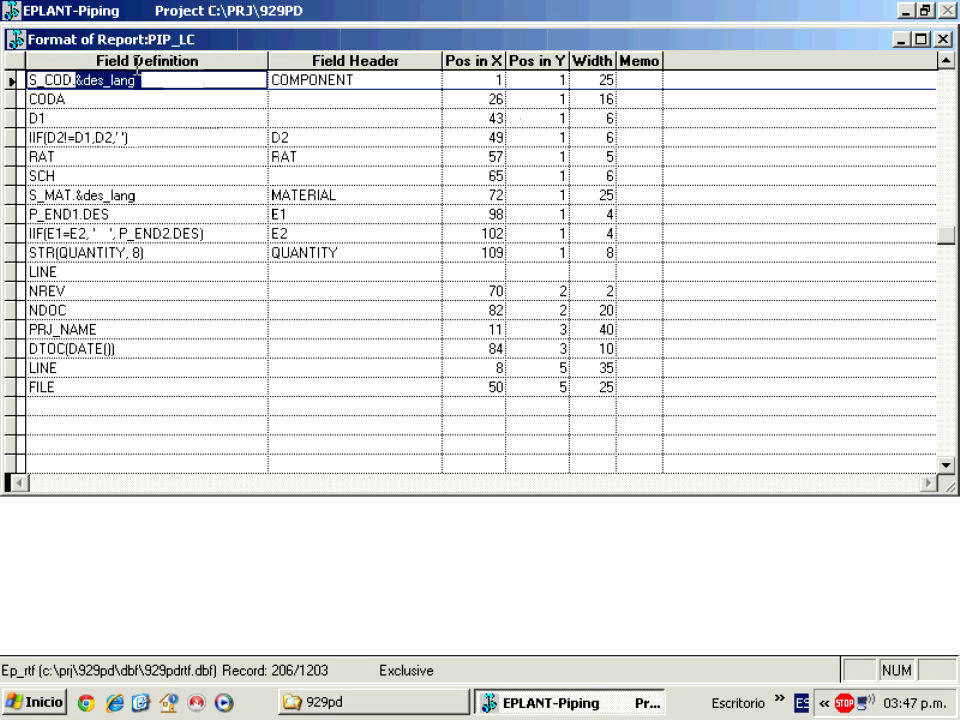
left_click(274, 80)
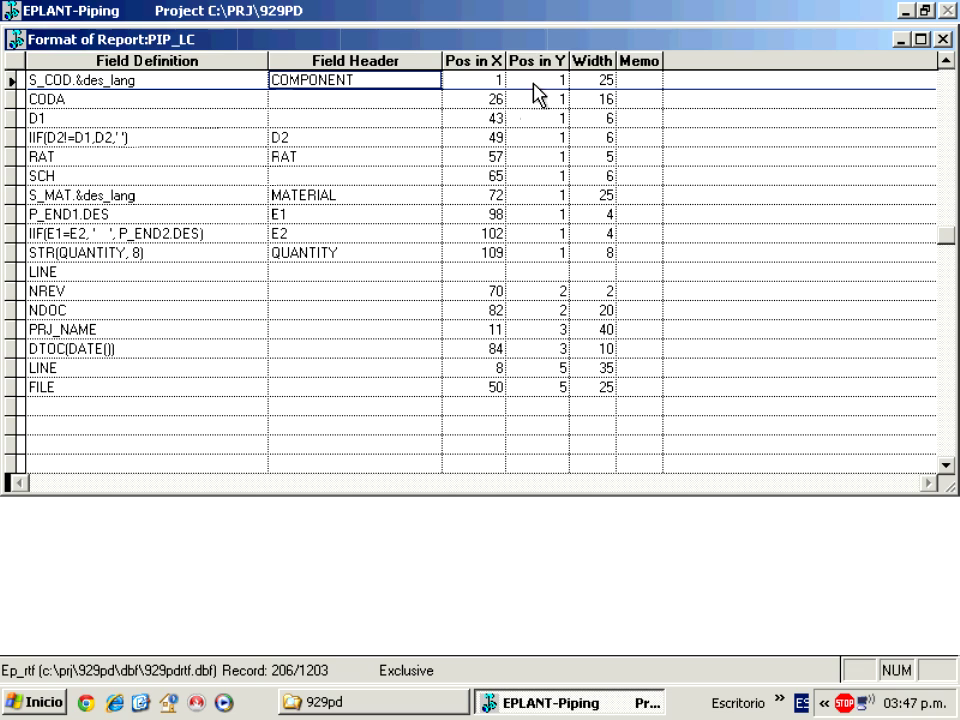
left_click(943, 39)
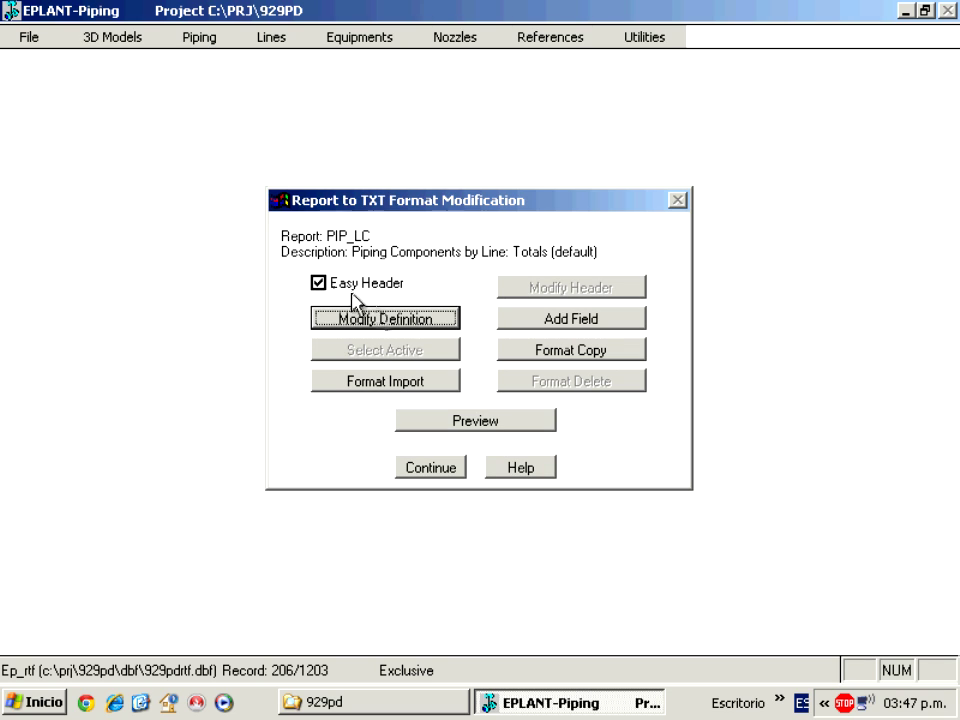
Disable Easy Header and open the PIP_LC custom header text, inspecting its full width before closing it
left_click(318, 285)
left_click(397, 370)
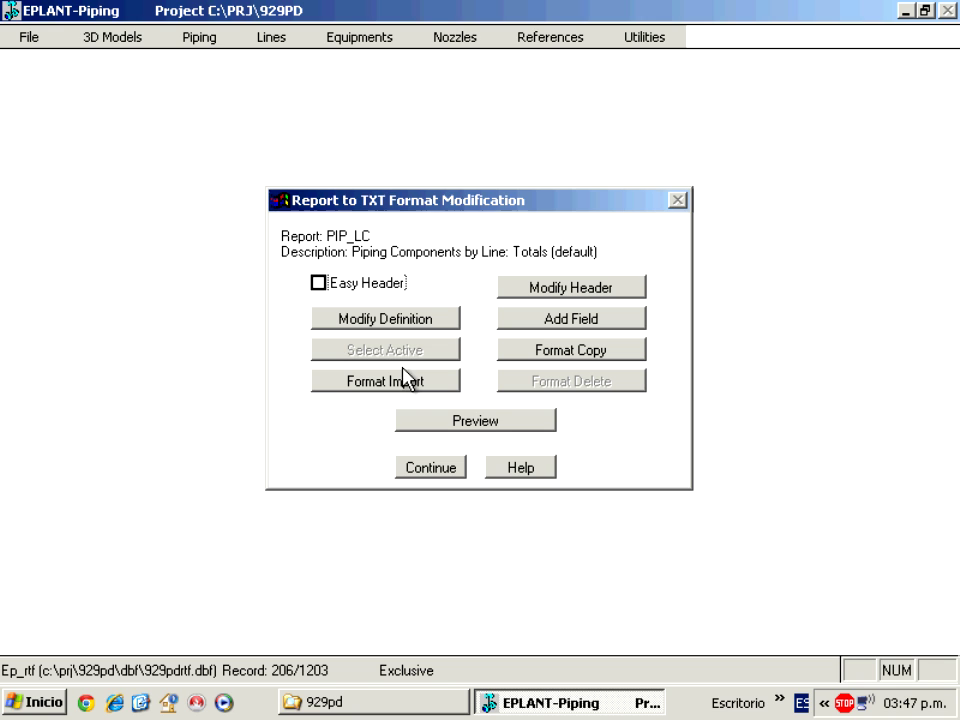
left_click(530, 288)
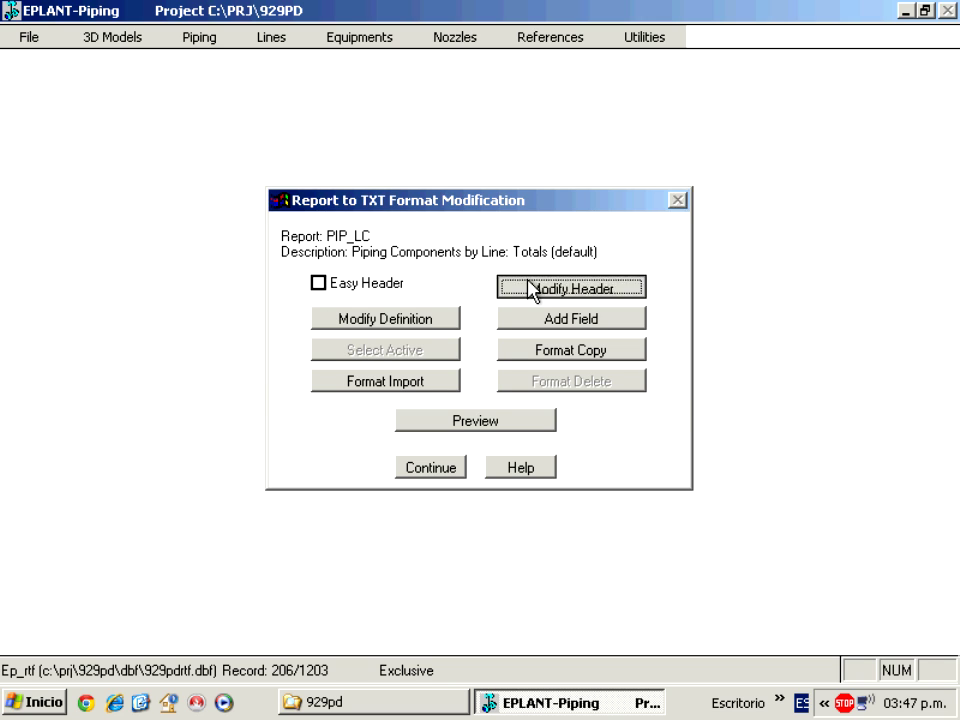
left_click_drag(421, 78, 300, 109)
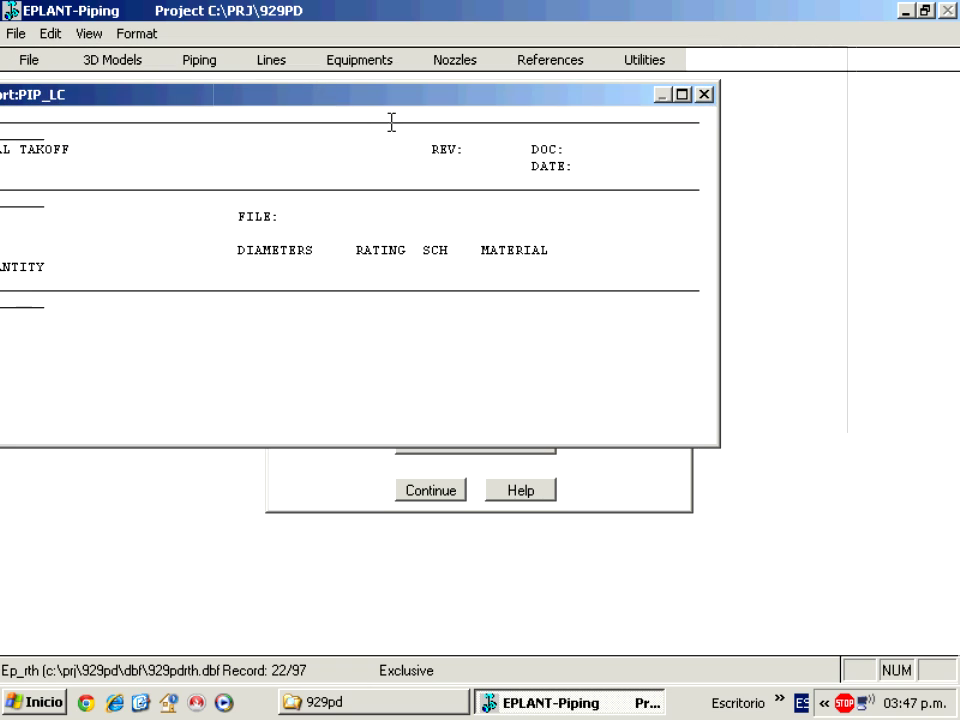
left_click_drag(724, 251, 954, 251)
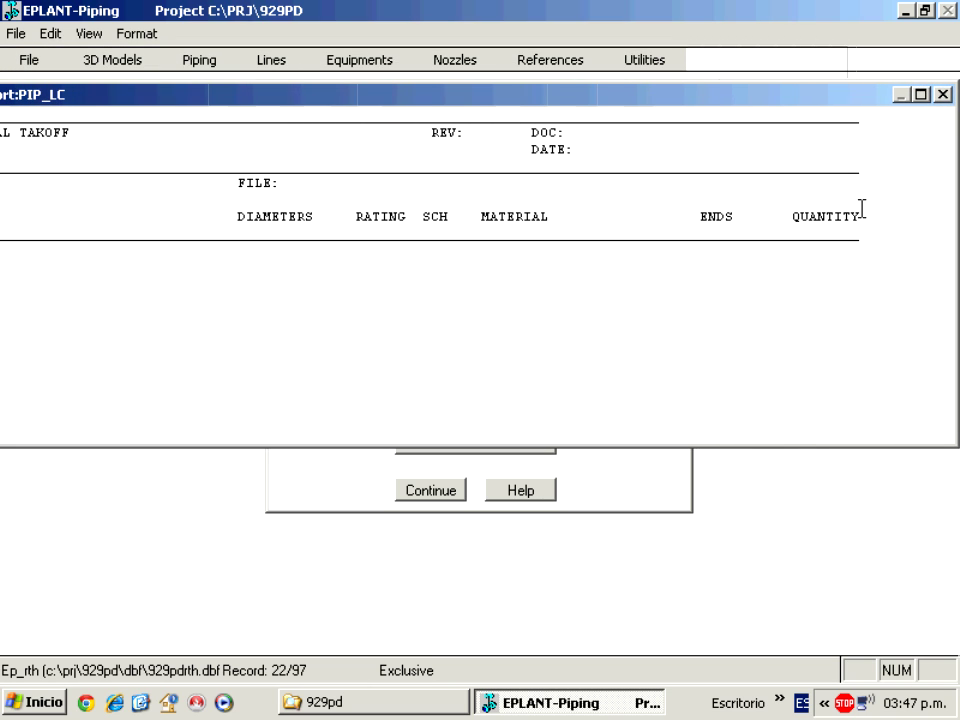
left_click_drag(611, 96, 745, 107)
left_click_drag(755, 103, 604, 117)
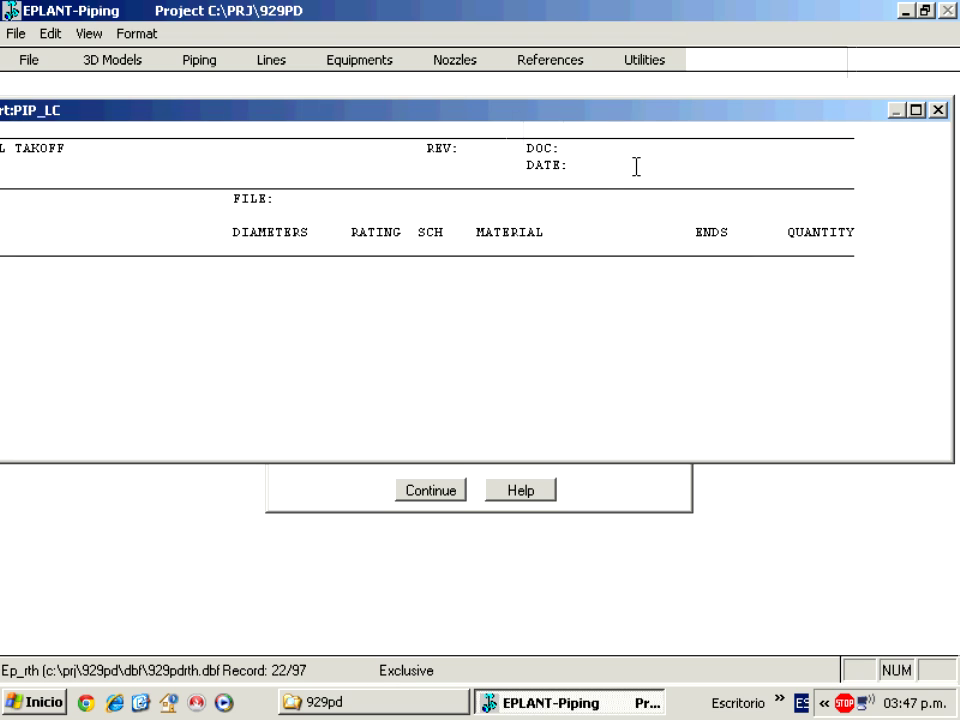
left_click(938, 110)
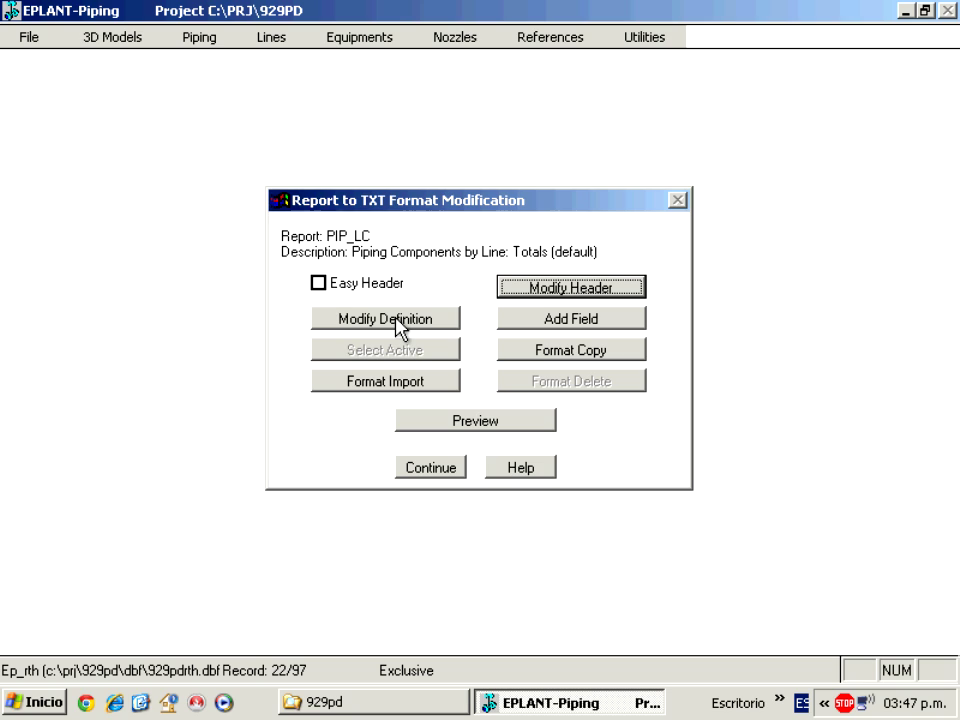
Open the project directory selection for Format Import, cancel it, and exit the TXT report generation without generating
left_click(390, 381)
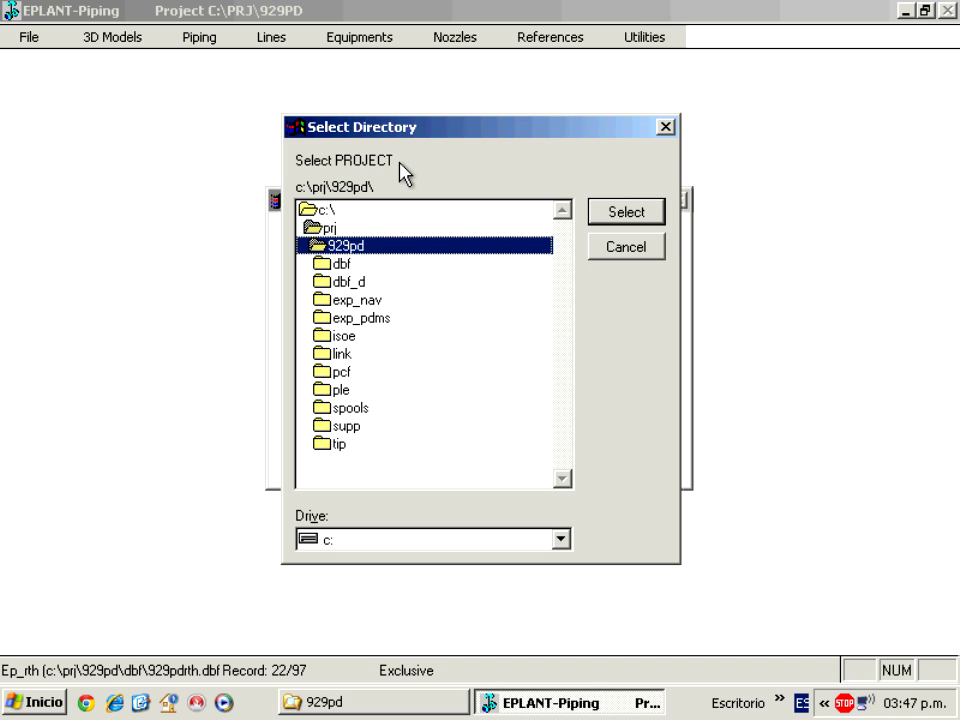
left_click(598, 252)
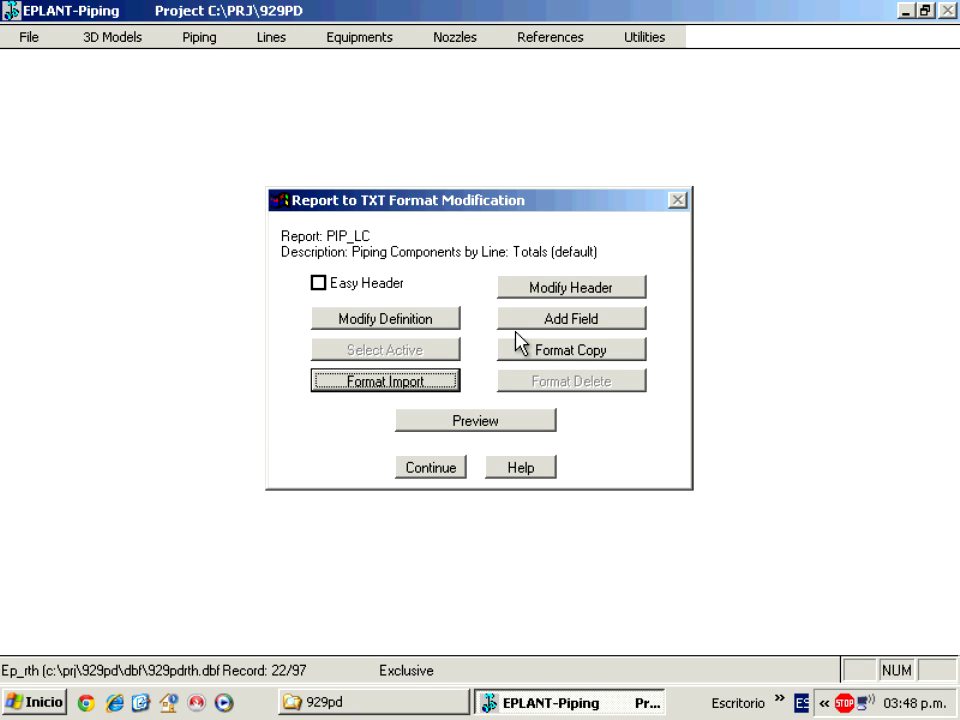
left_click(424, 466)
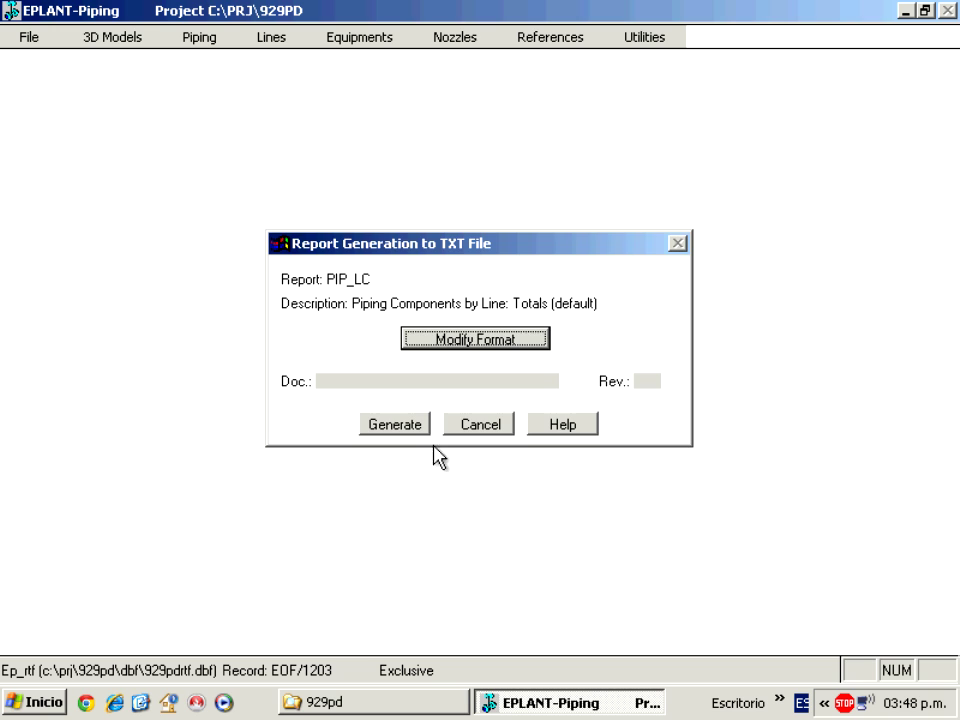
left_click(465, 433)
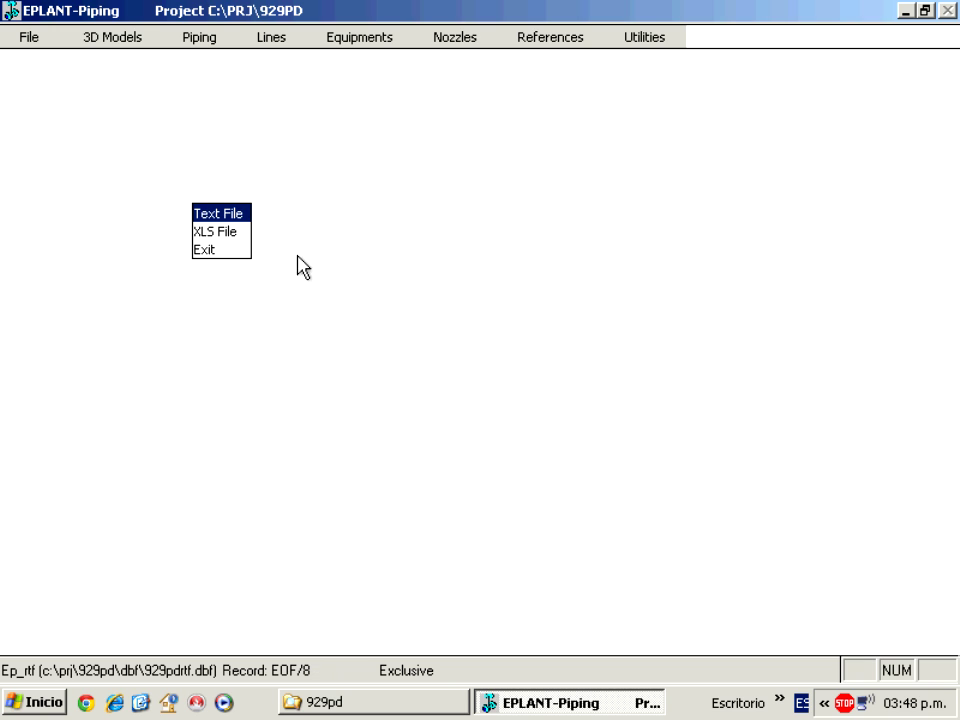
Choose XLS file output for the PIP_LC report and preview it in Excel from its format settings
left_click(222, 232)
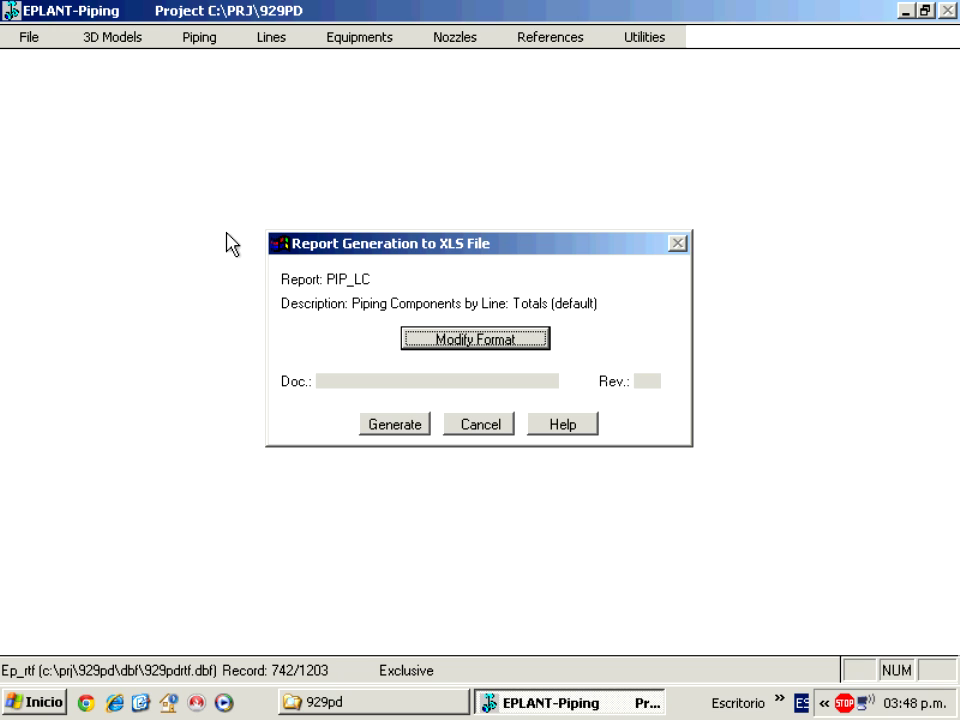
left_click(410, 340)
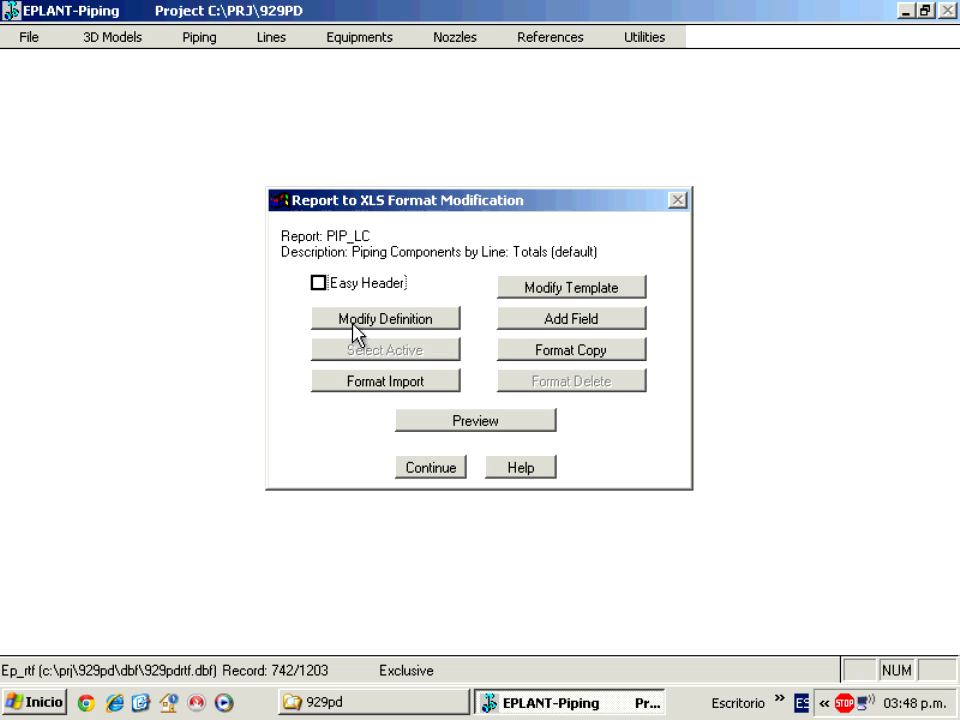
left_click(433, 418)
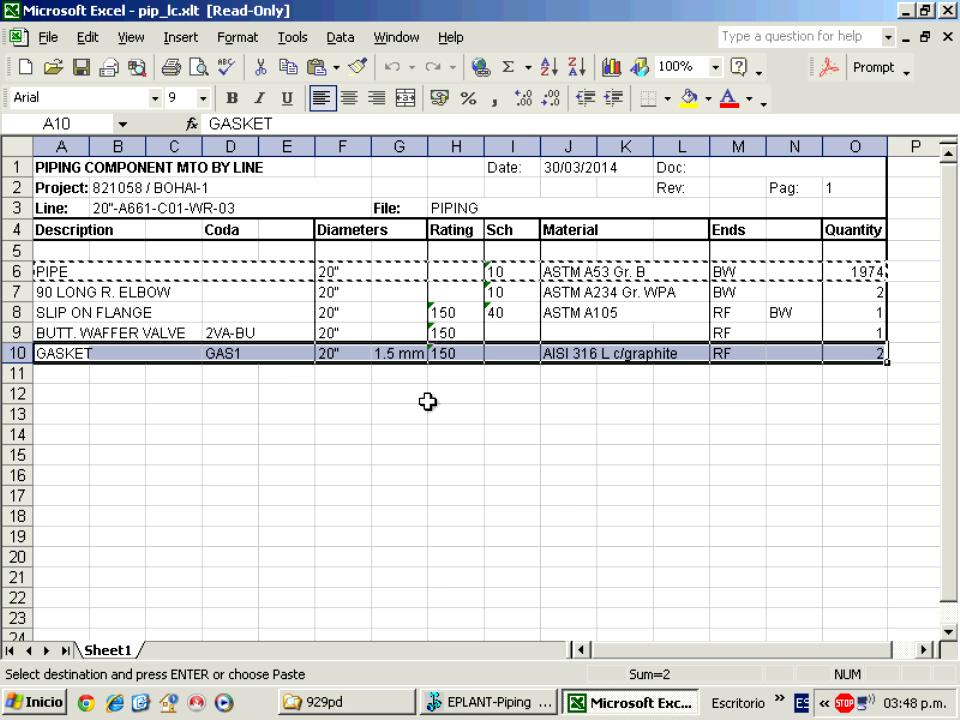
Examine the pipe and elbow rows and the pipe's material in the PIP_LC Excel preview, then close the preview
left_click(71, 272)
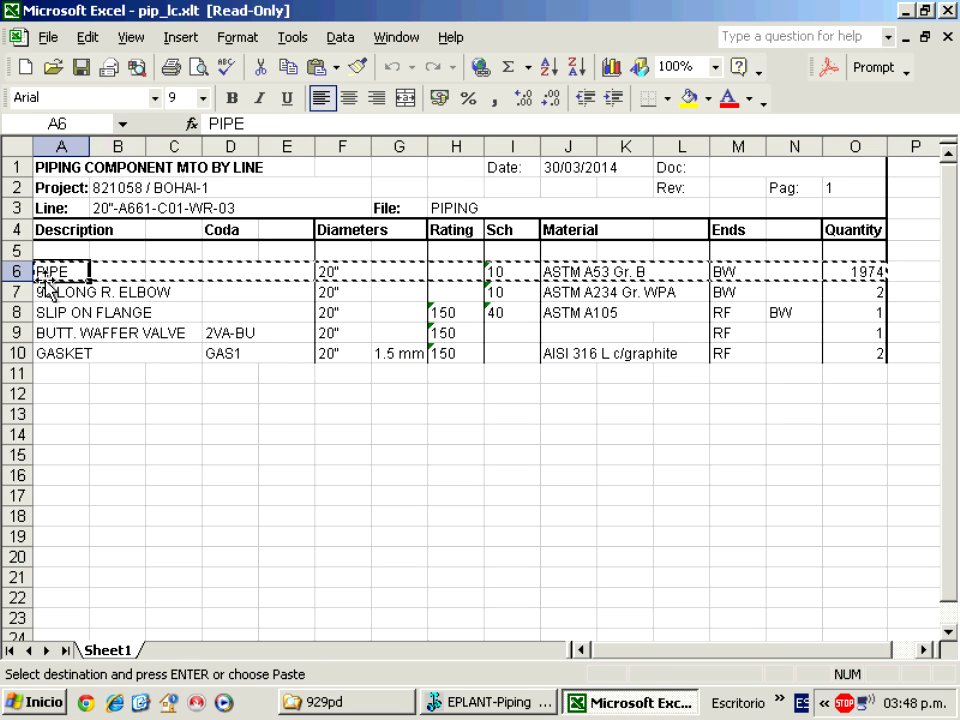
left_click(62, 291)
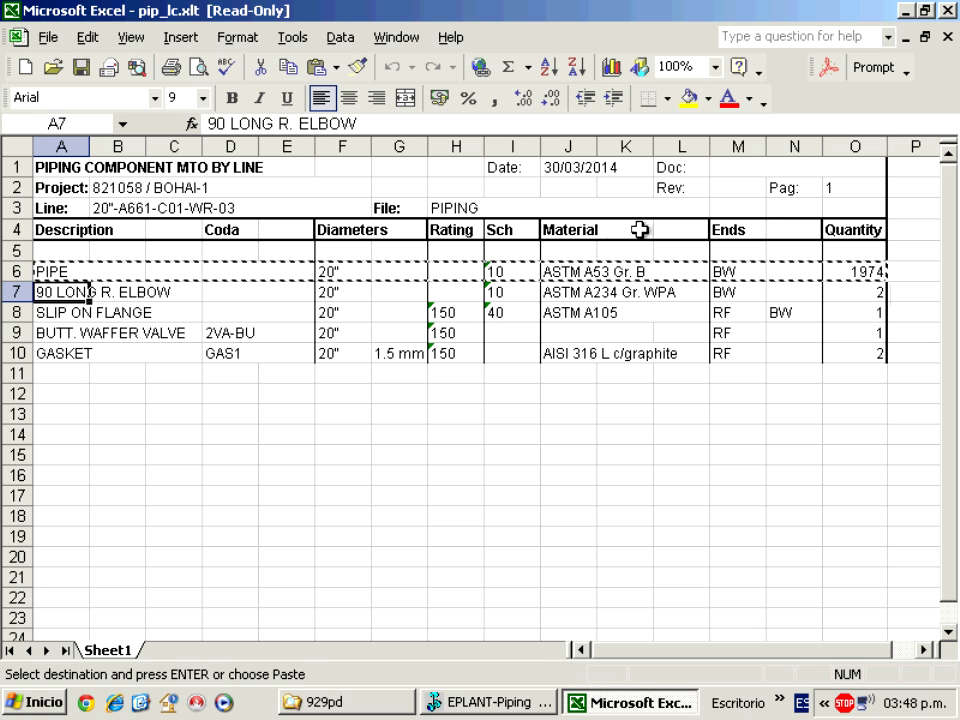
left_click(571, 272)
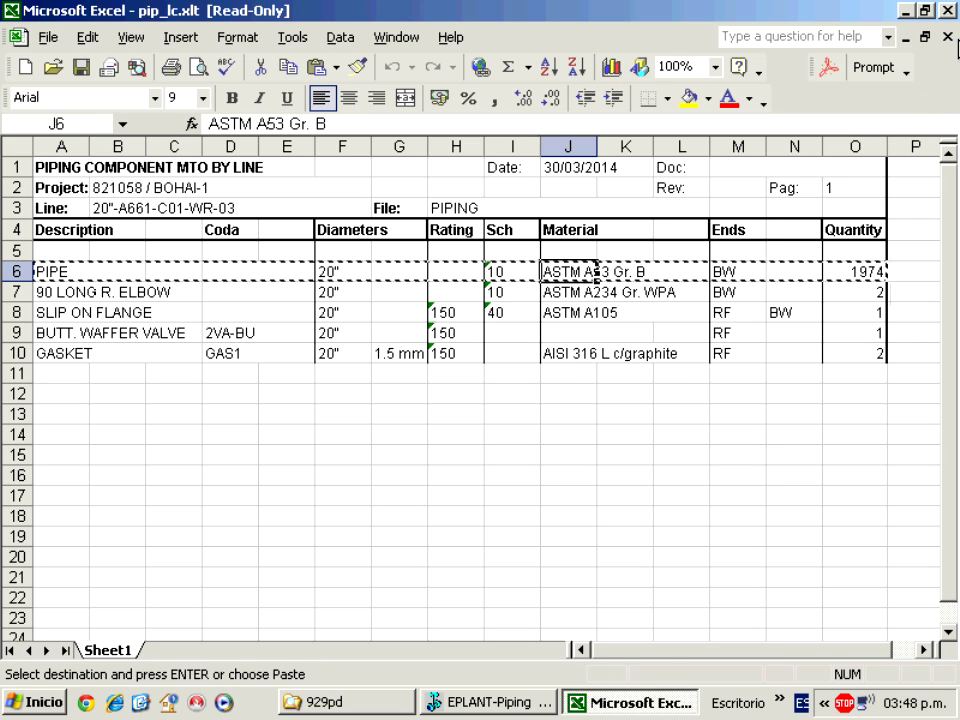
left_click(946, 10)
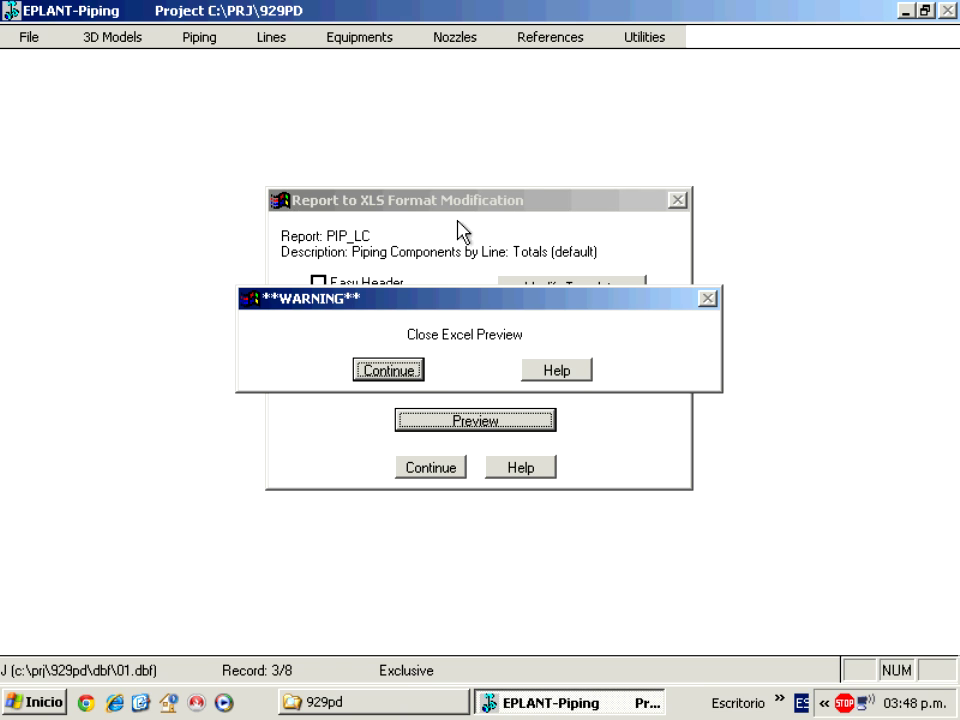
left_click(403, 375)
Open the PIP_LC Excel template, inspect the cells for project, line, date and the row 6 component data, and close it
left_click(544, 290)
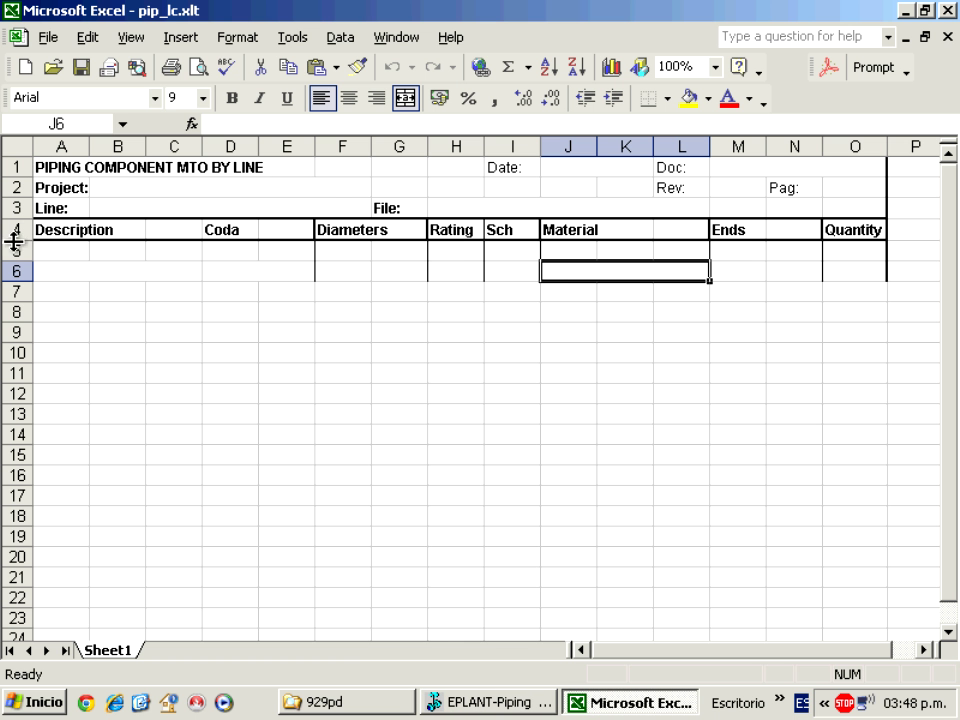
left_click(16, 271)
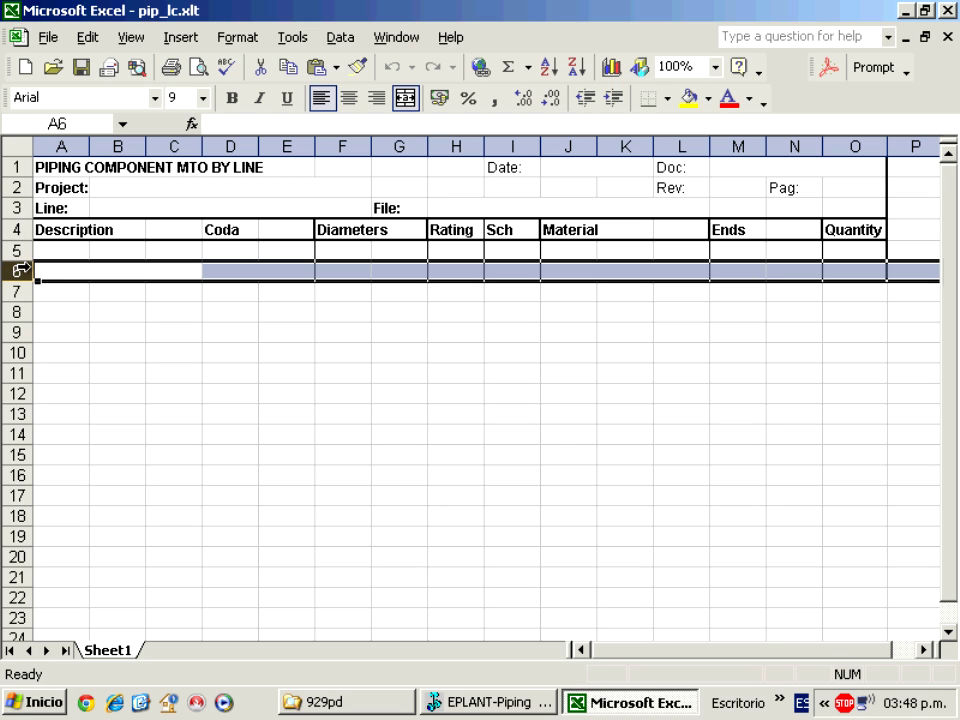
left_click(122, 187)
left_click(133, 208)
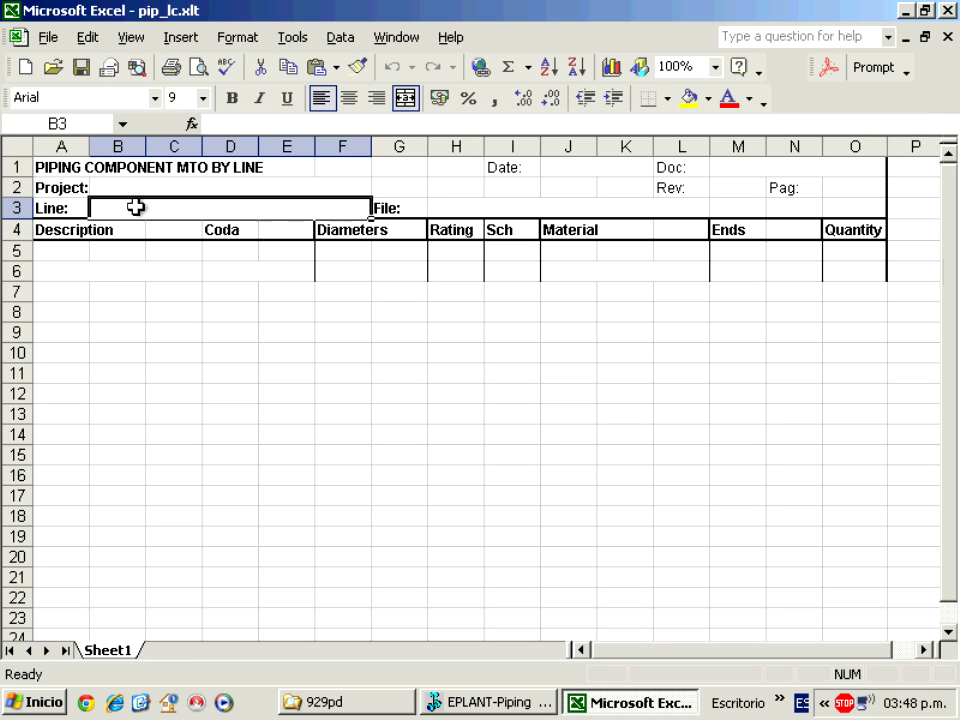
left_click(571, 168)
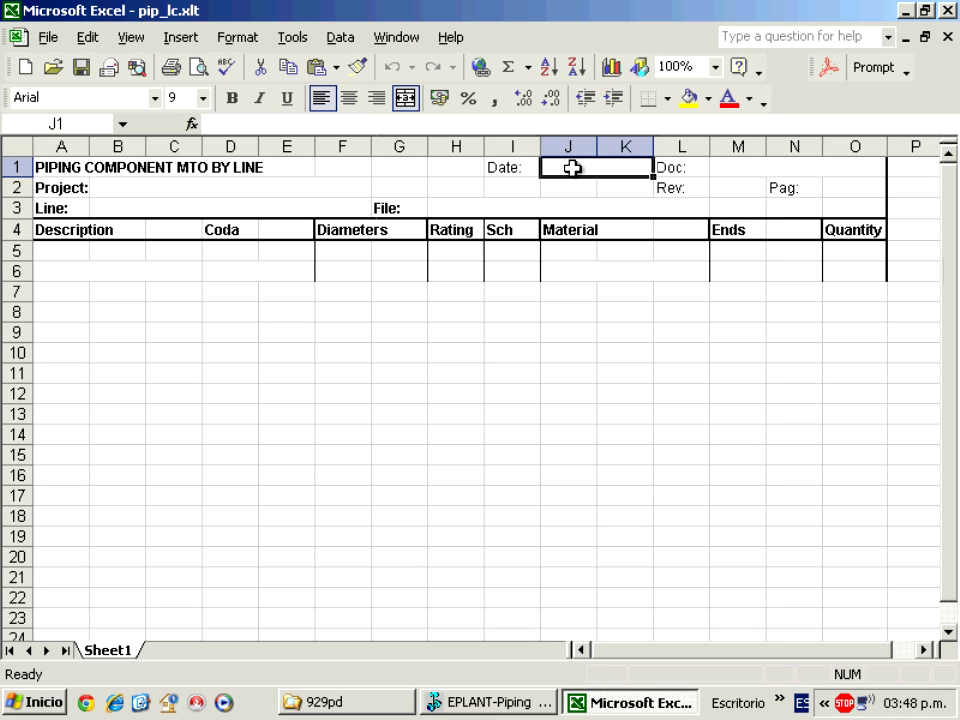
left_click(116, 268)
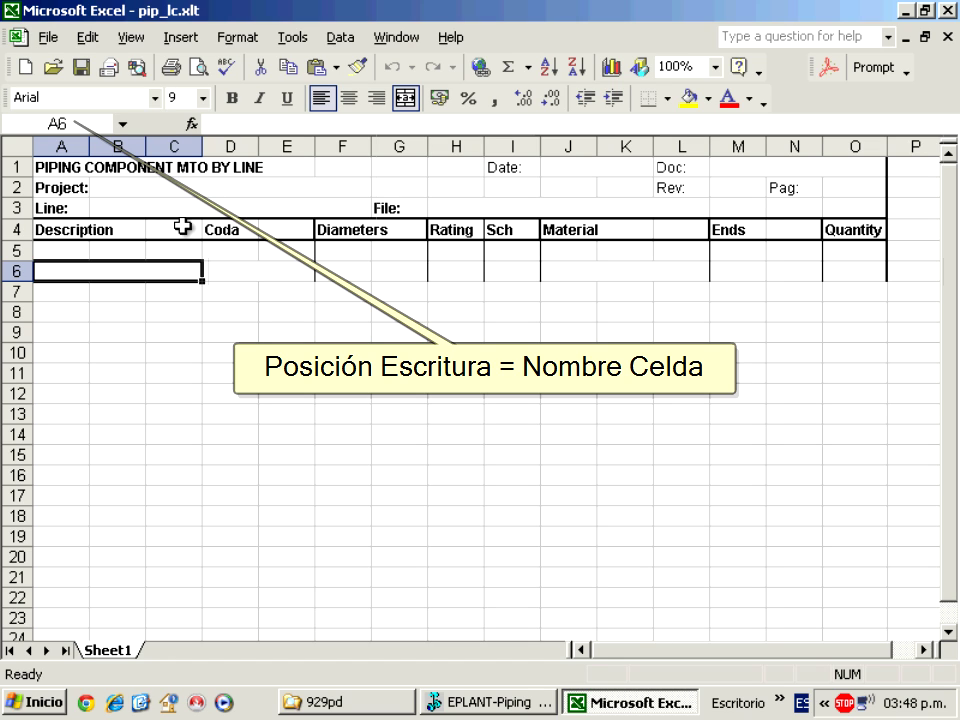
left_click(948, 12)
left_click(392, 366)
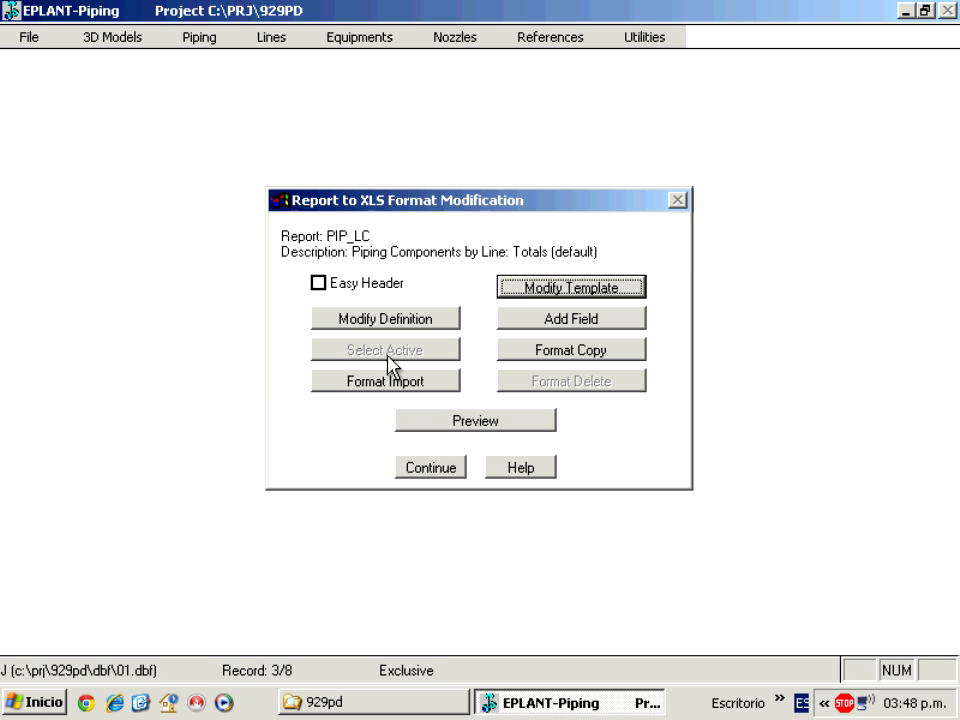
Open the PIP_LC XLS format definition with all columns in view and examine the cell, width and G/H code of the LINE and PRJ_NAME rows
left_click(365, 320)
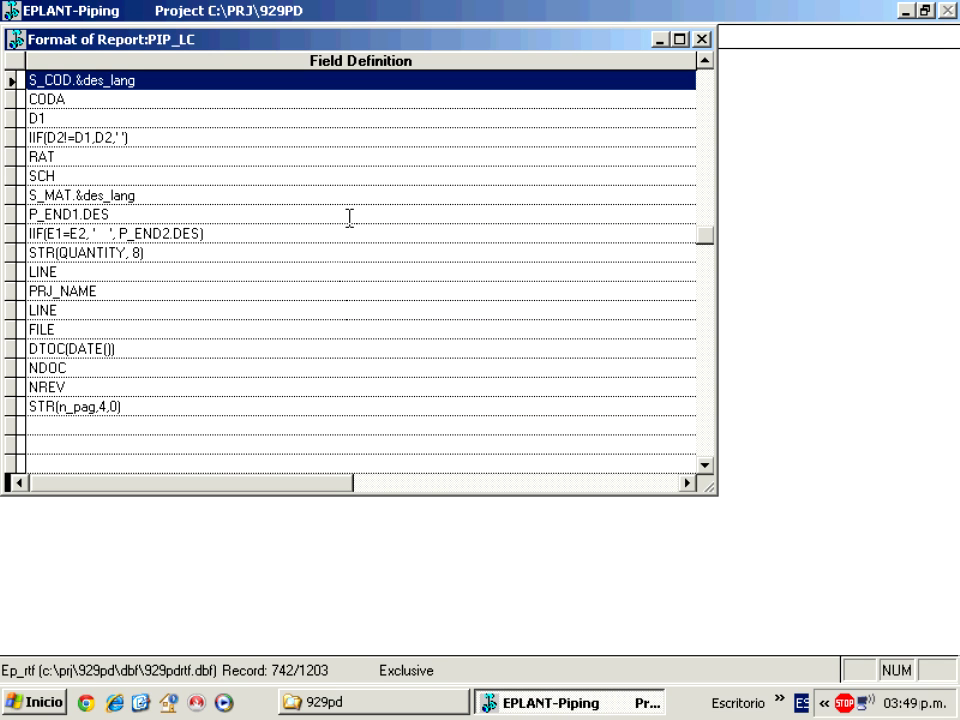
left_click_drag(718, 336, 870, 326)
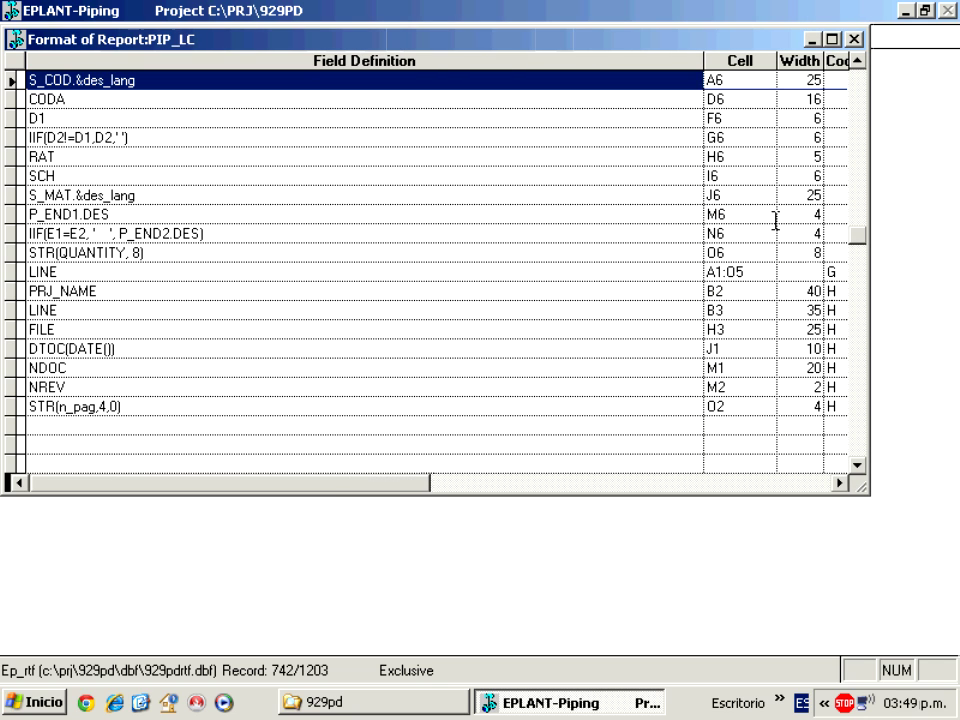
left_click_drag(704, 62, 255, 78)
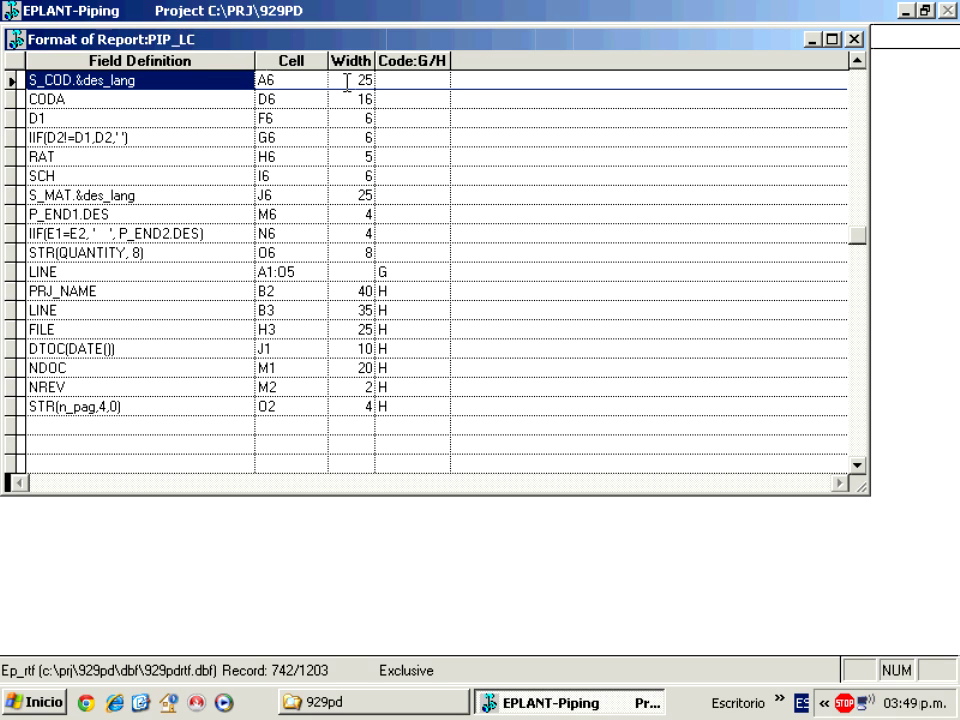
left_click(410, 291)
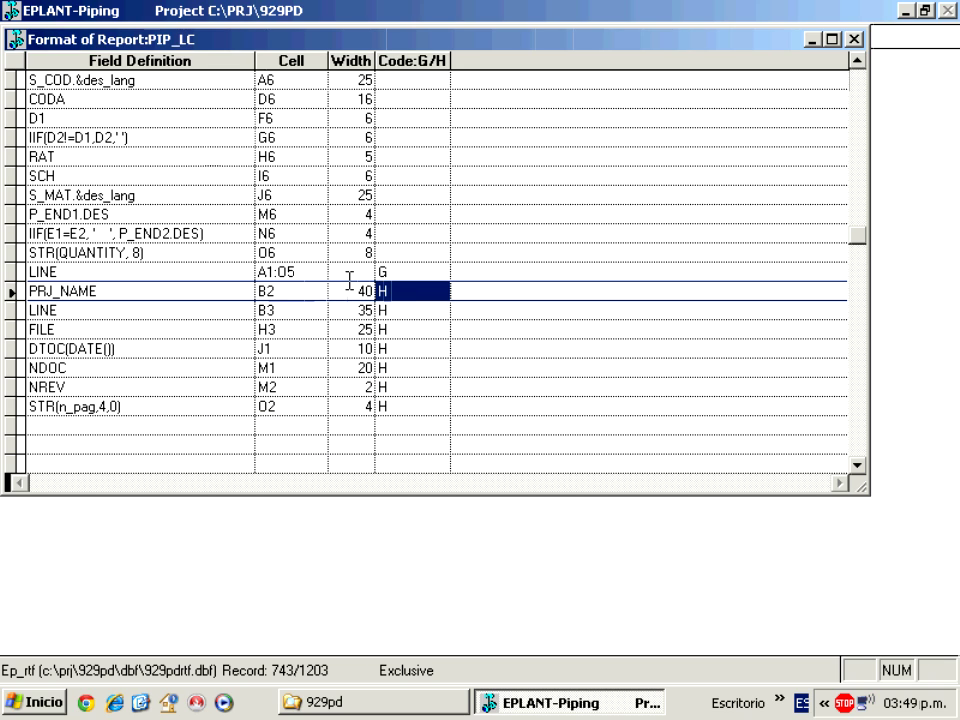
left_click(400, 272)
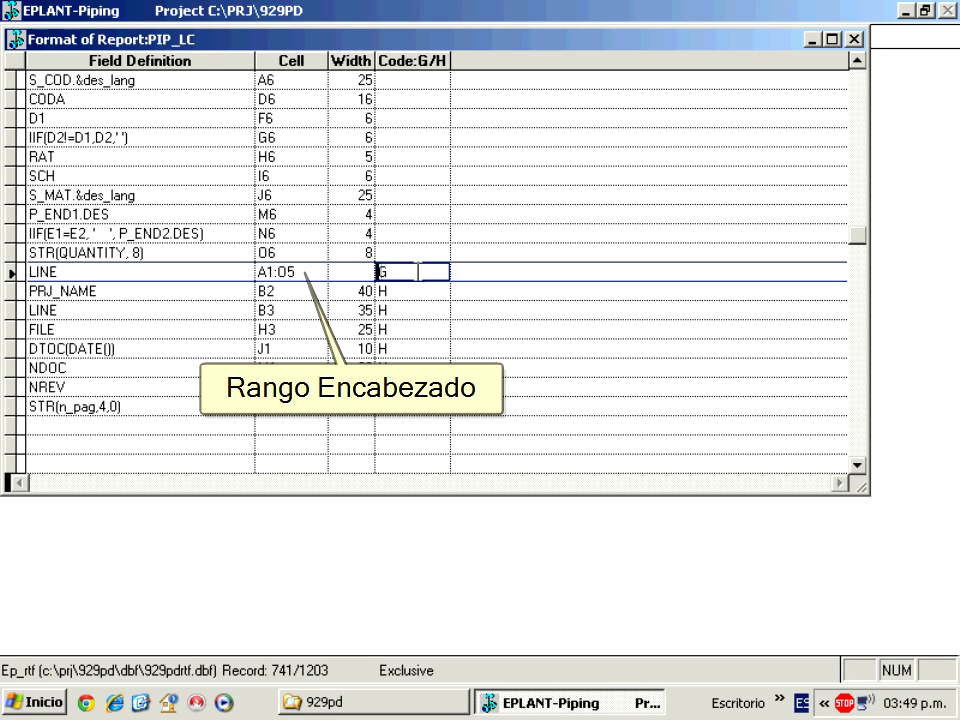
Inspect the STR expressions of the page number and QUANTITY fields, then close the PIP_LC format definition
left_click(124, 406)
left_click_drag(124, 406, 36, 388)
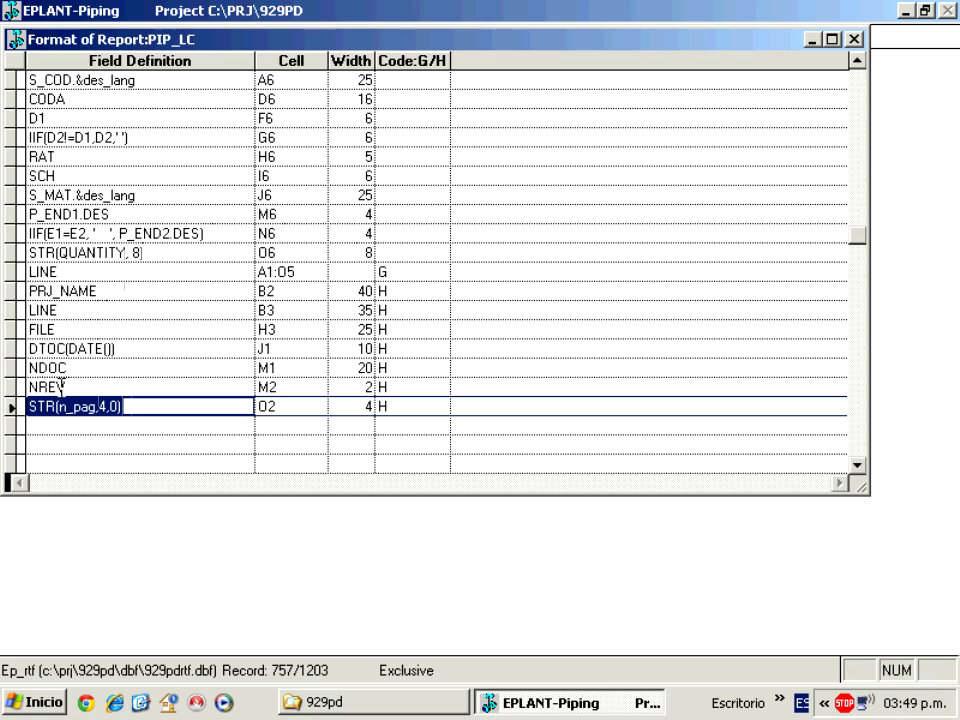
left_click(60, 253)
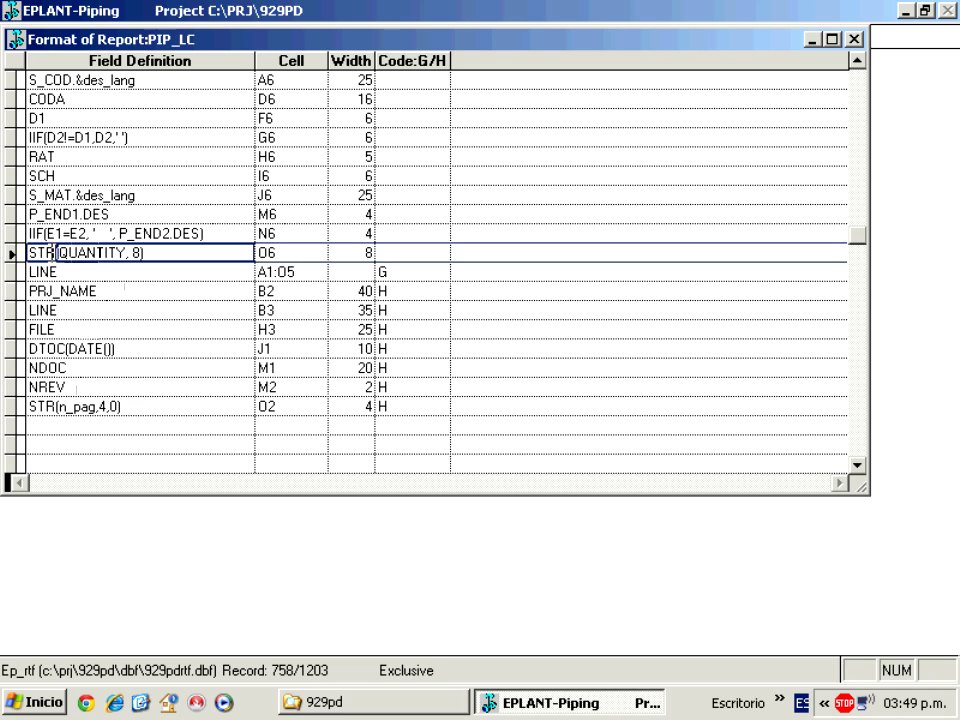
left_click_drag(57, 249, 12, 253)
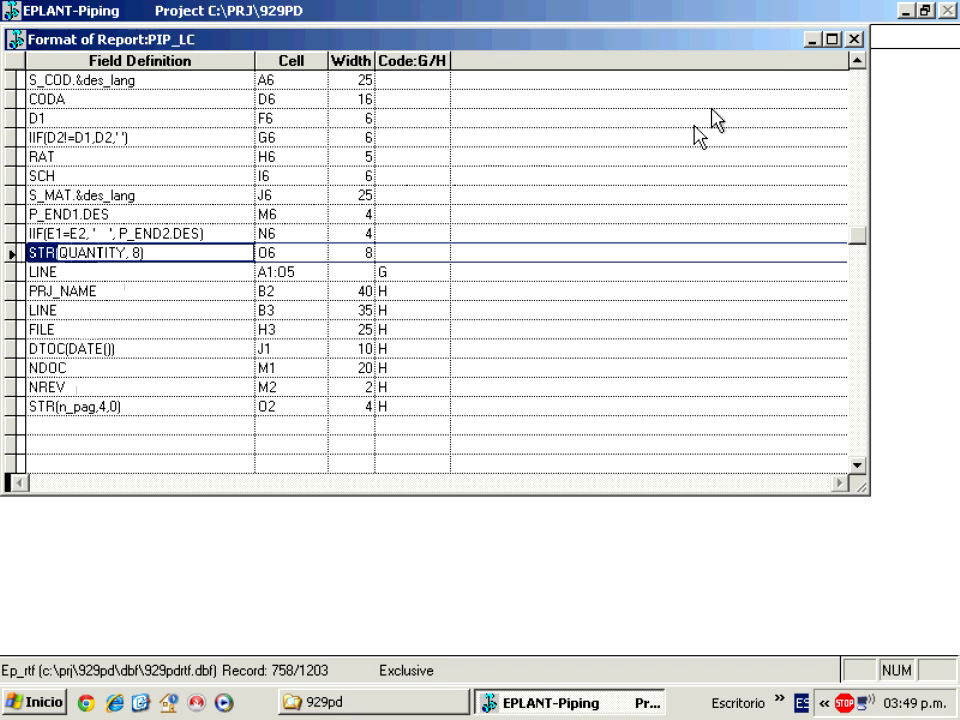
left_click(856, 41)
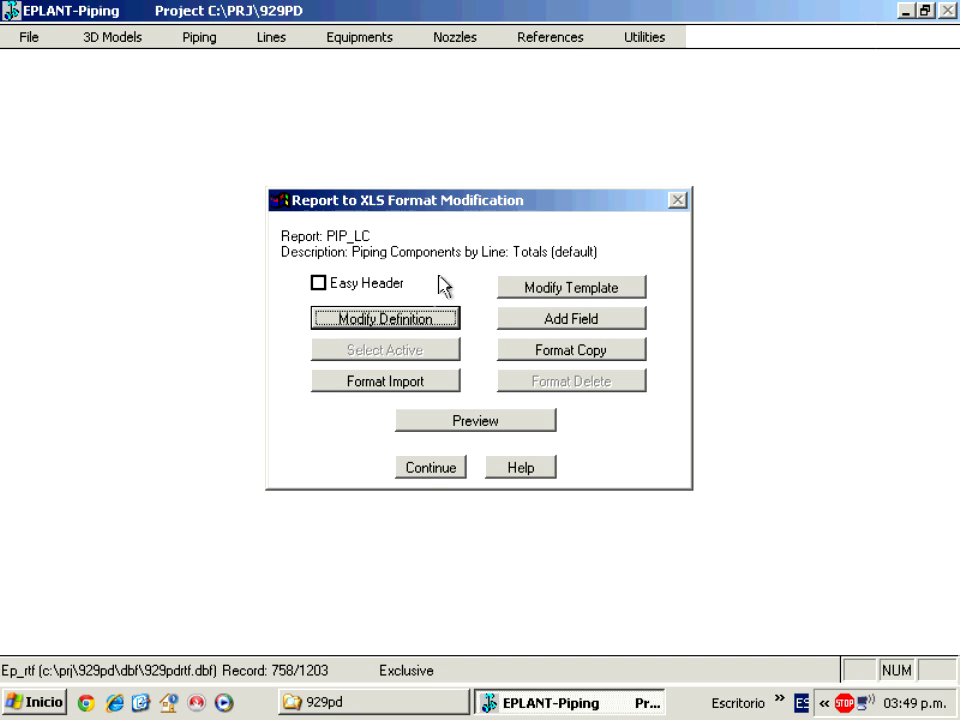
Leave the PIP_LC format settings and exit the XLS report generation without generating
left_click(428, 468)
left_click(480, 422)
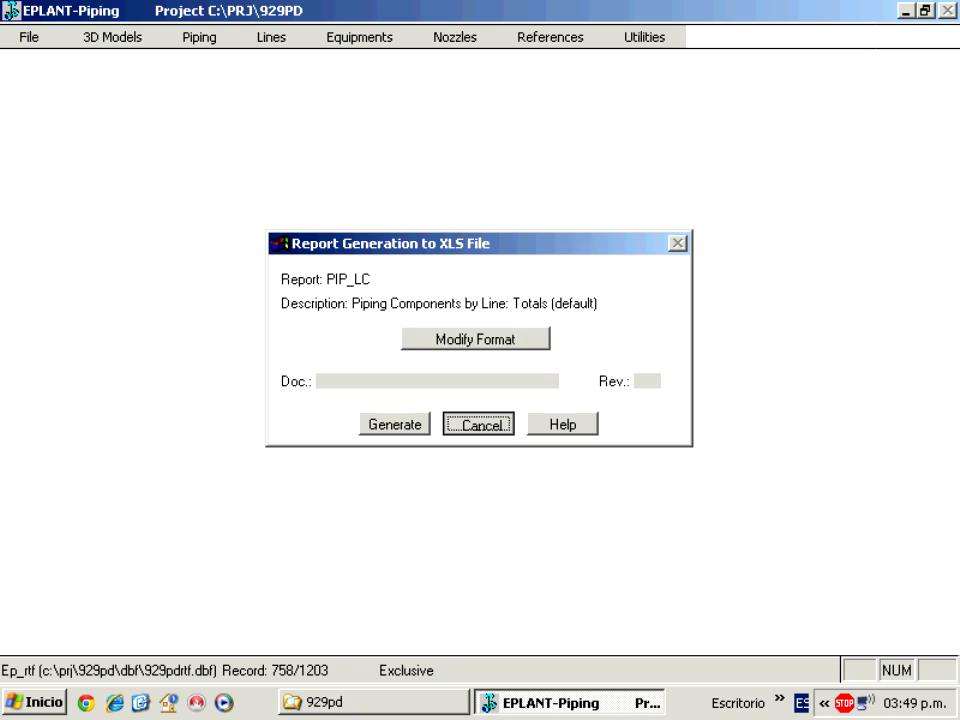
left_click(240, 249)
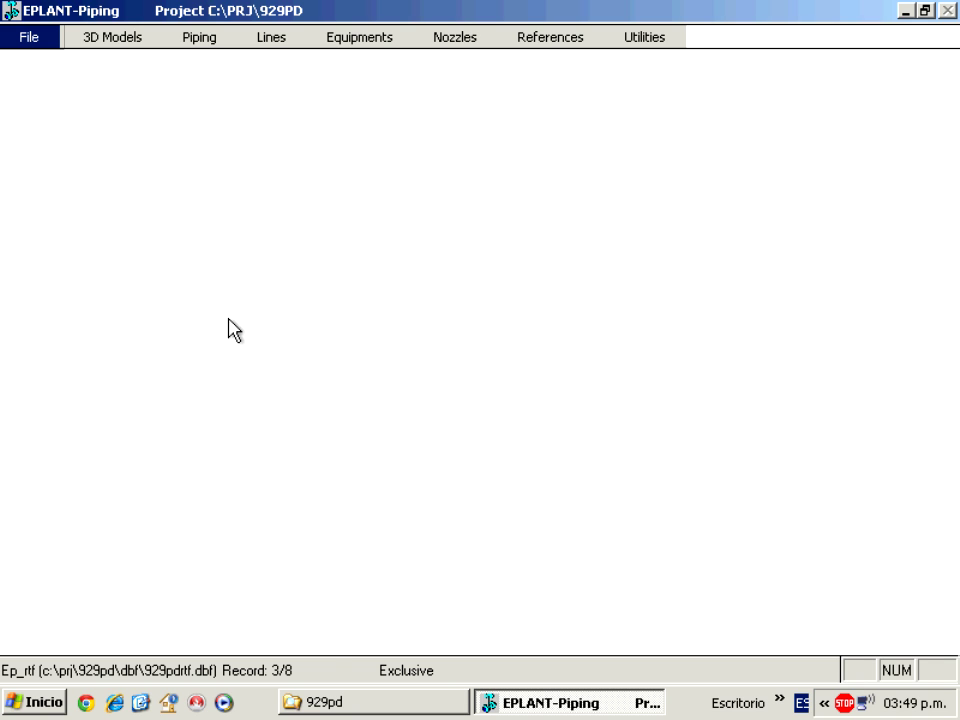
Start a 3D models line list report for the whole project with XLS file output and open its format settings
left_click(272, 40)
left_click(262, 59)
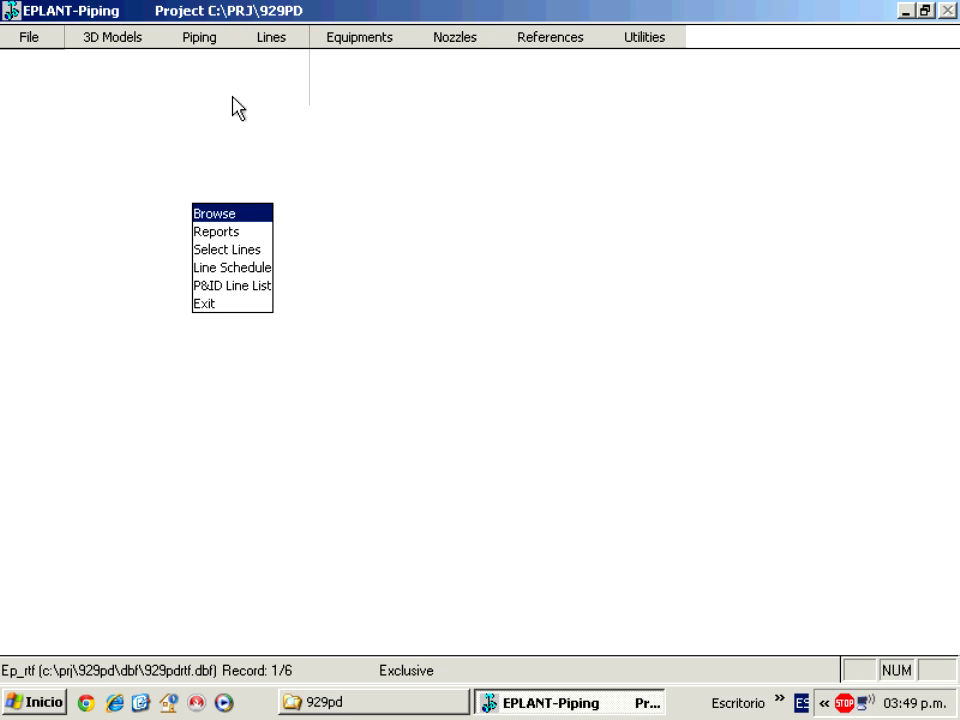
left_click(219, 236)
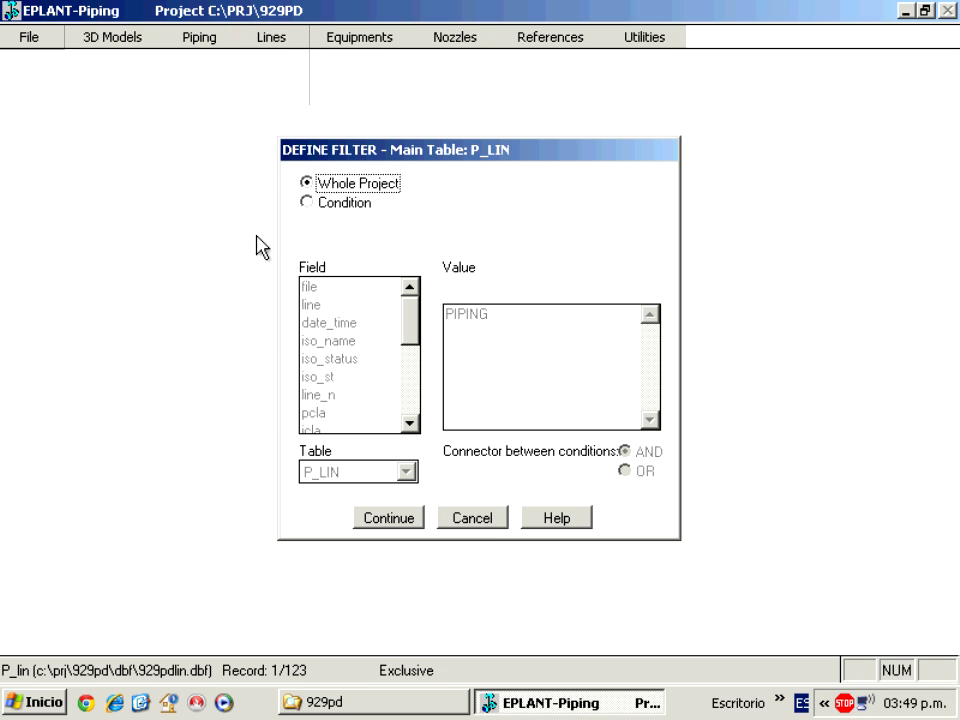
left_click(367, 508)
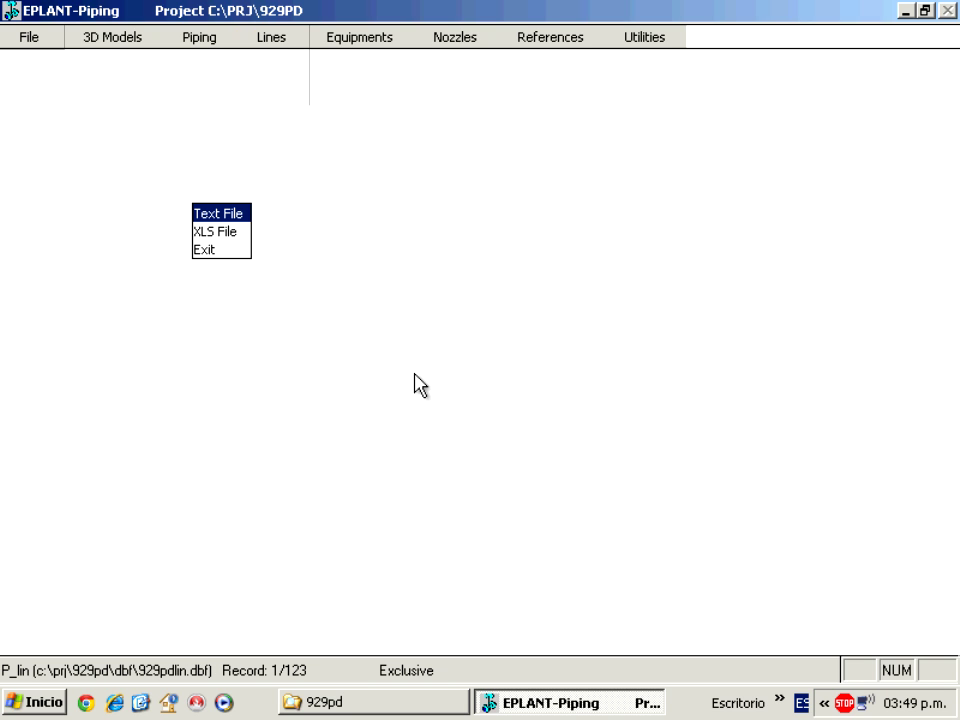
left_click(226, 238)
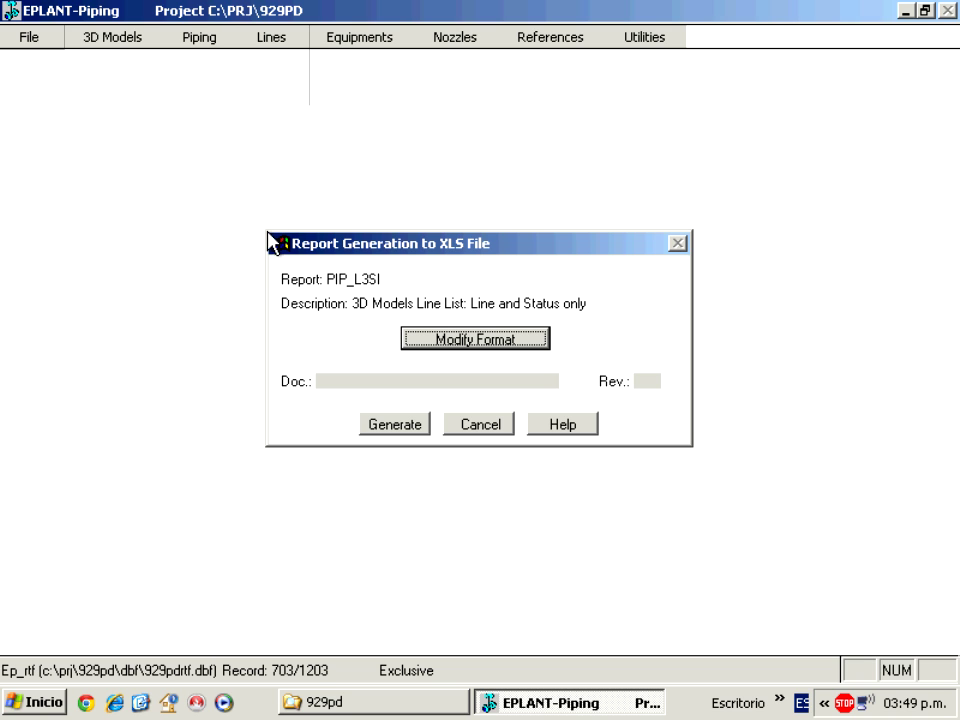
left_click(434, 340)
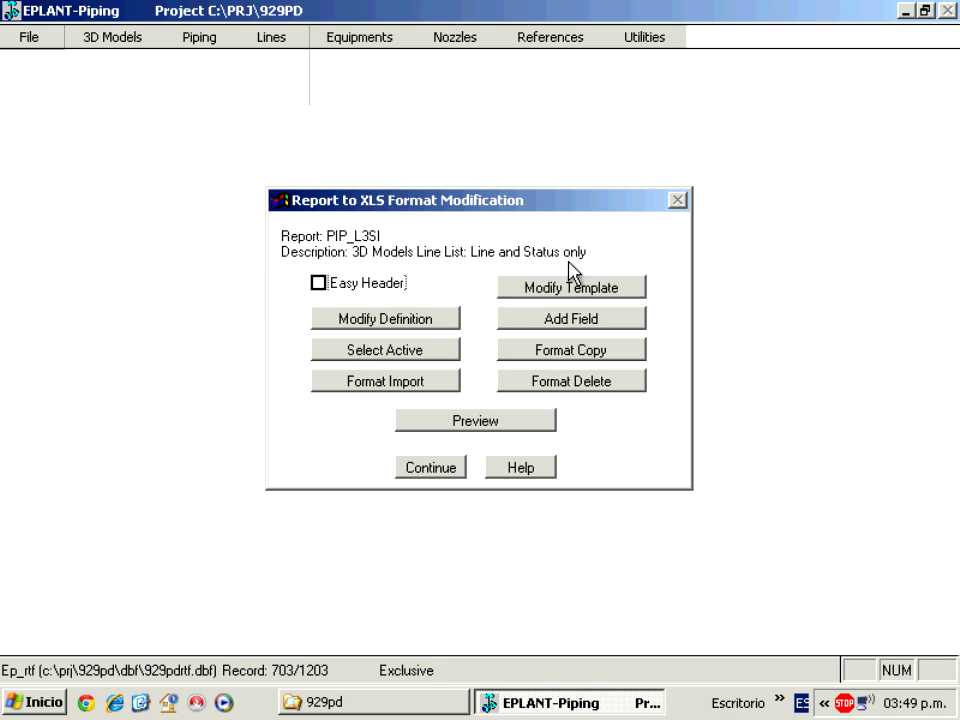
Set PIP_L3, 3D Models Line List (default), as the active report format
left_click(400, 350)
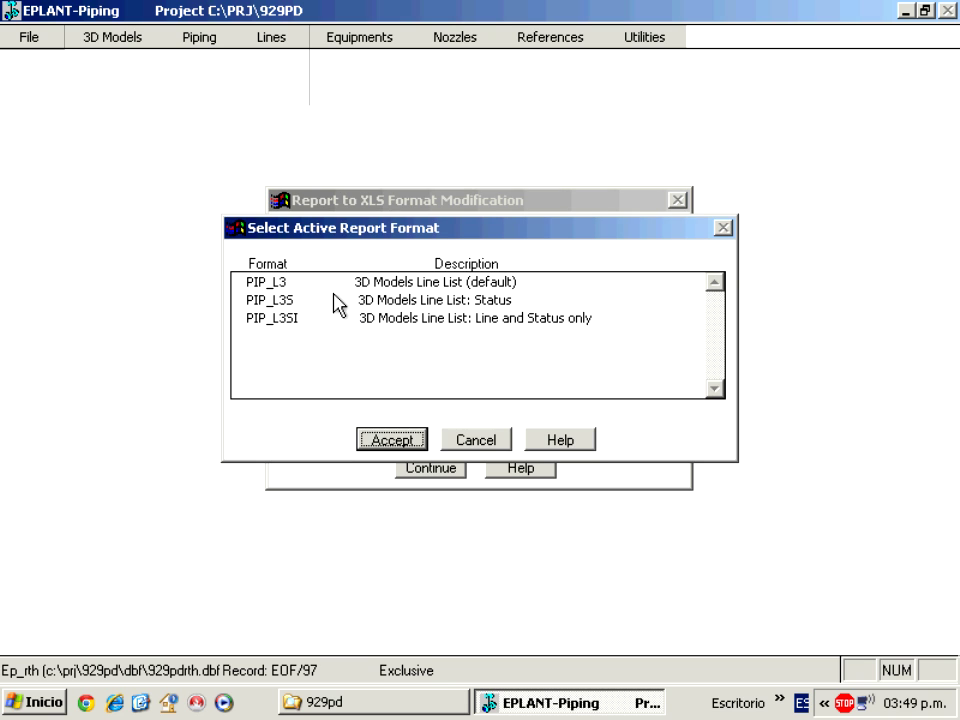
left_click(366, 282)
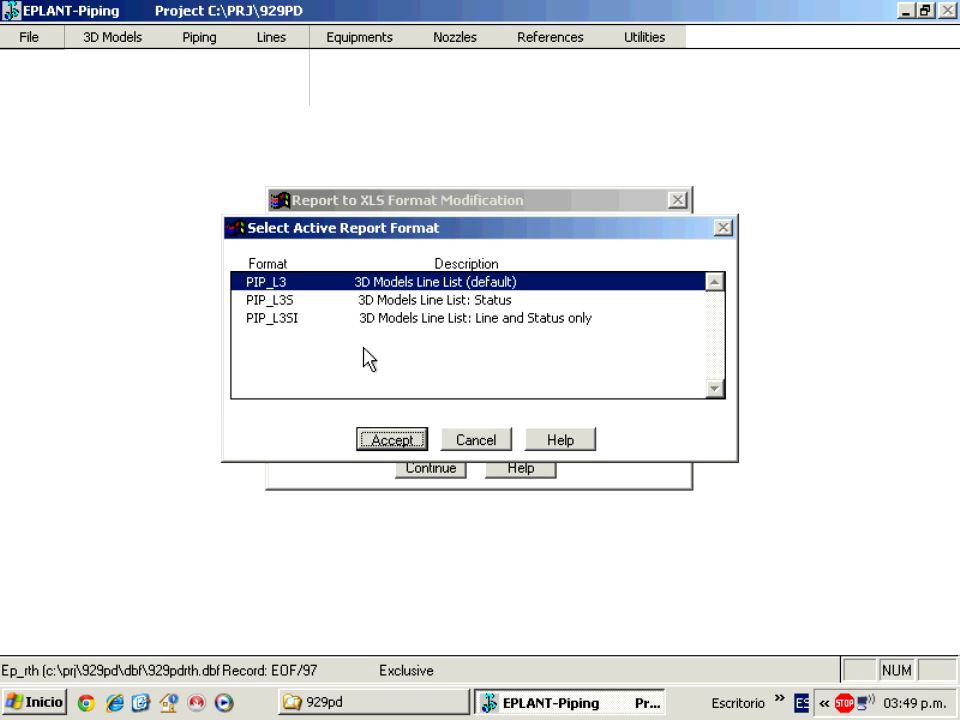
left_click(391, 441)
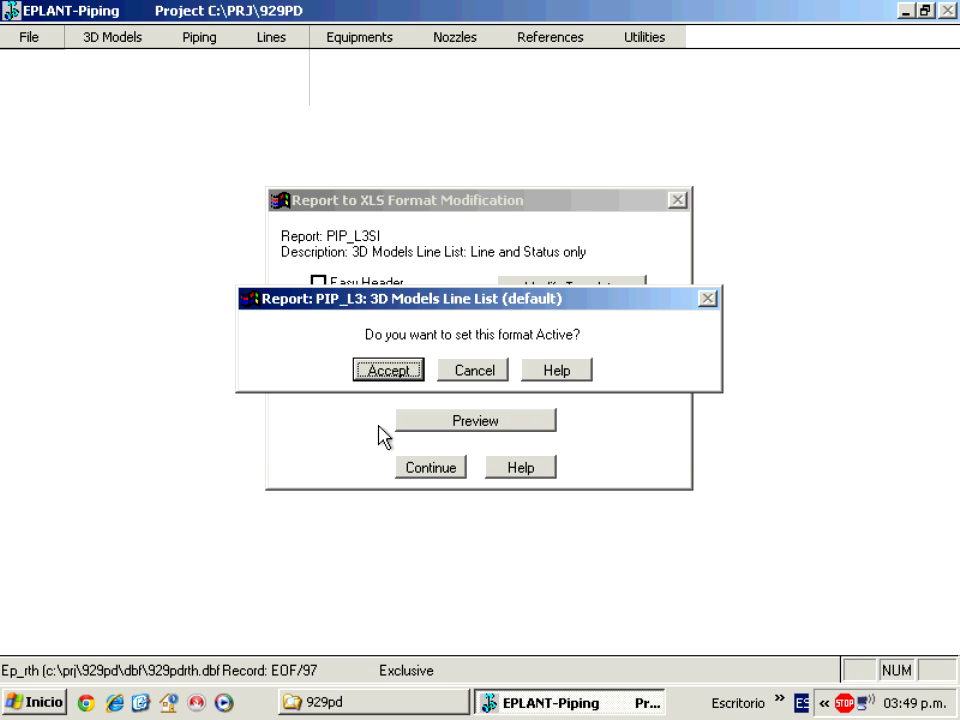
left_click(387, 371)
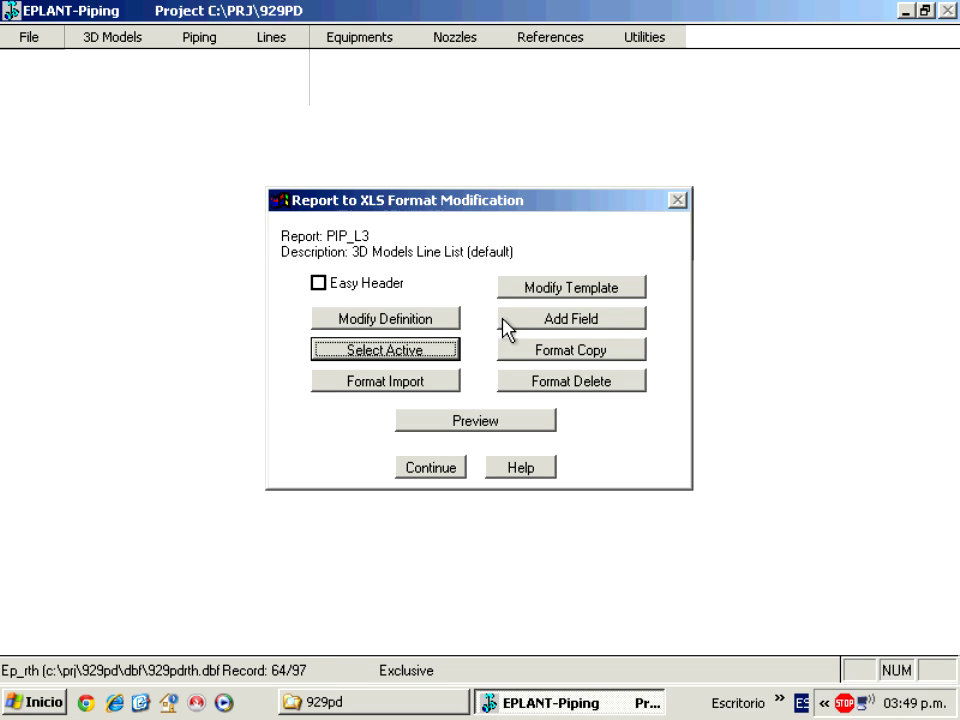
Preview the PIP_L3 line list in Excel and close the preview
left_click(500, 421)
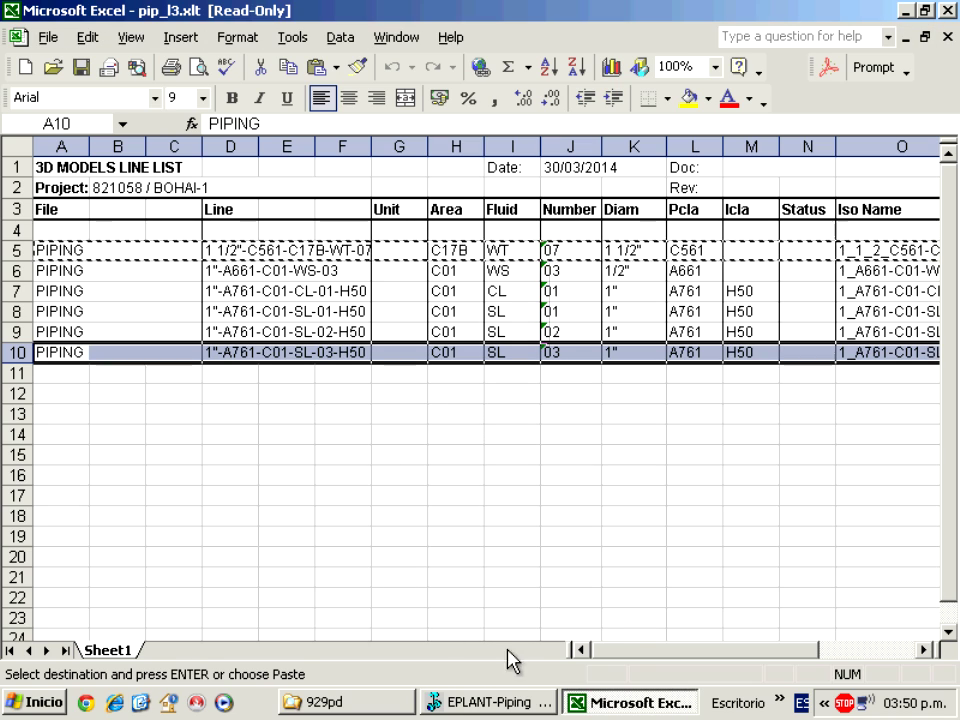
left_click_drag(635, 652, 617, 675)
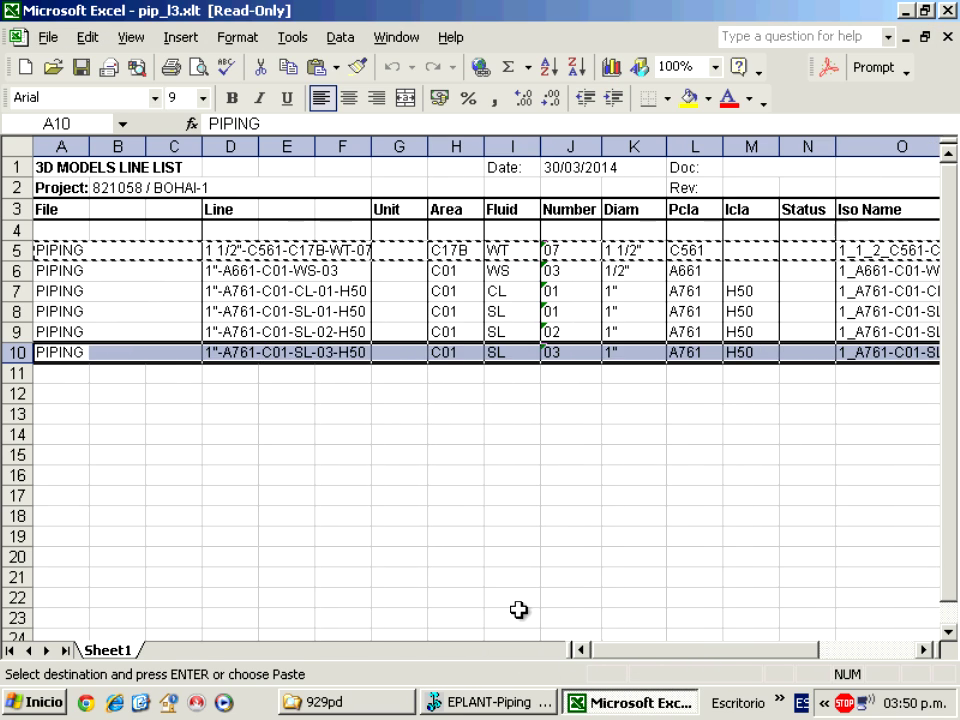
left_click(947, 38)
left_click(377, 377)
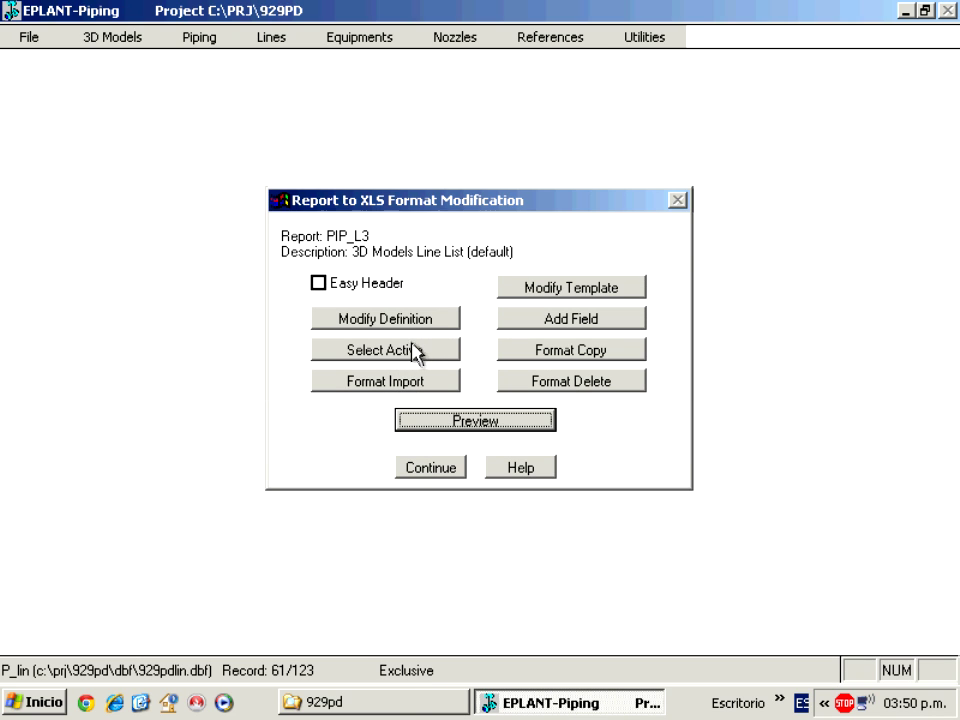
Set PIP_L3SI, 3D Models Line List: Line and Status only, as the active XLS report format
left_click(413, 358)
left_click(470, 319)
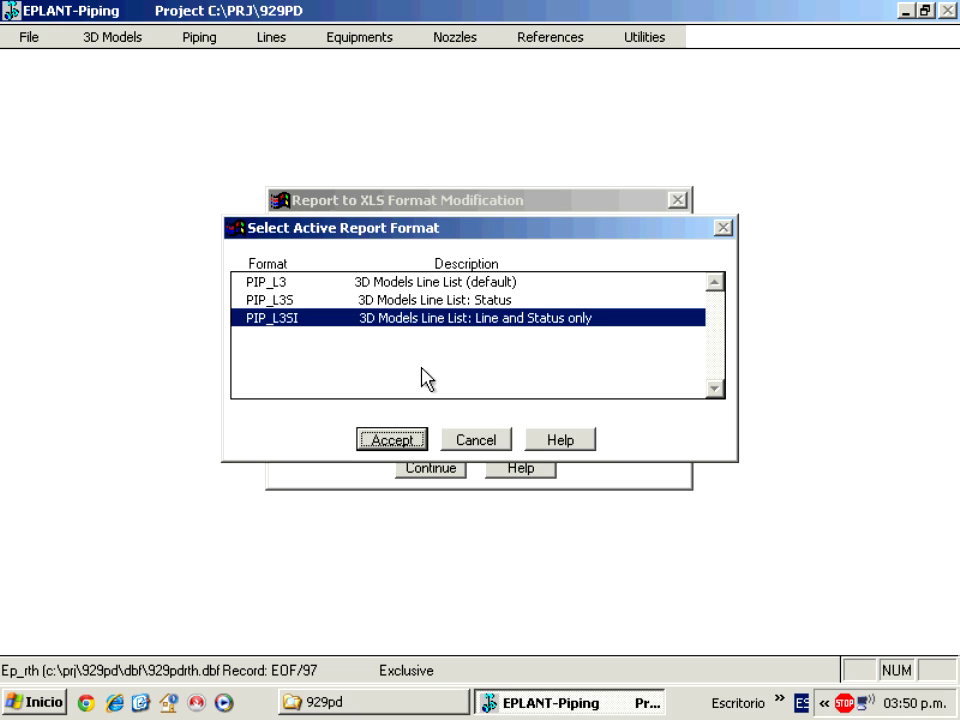
left_click(391, 441)
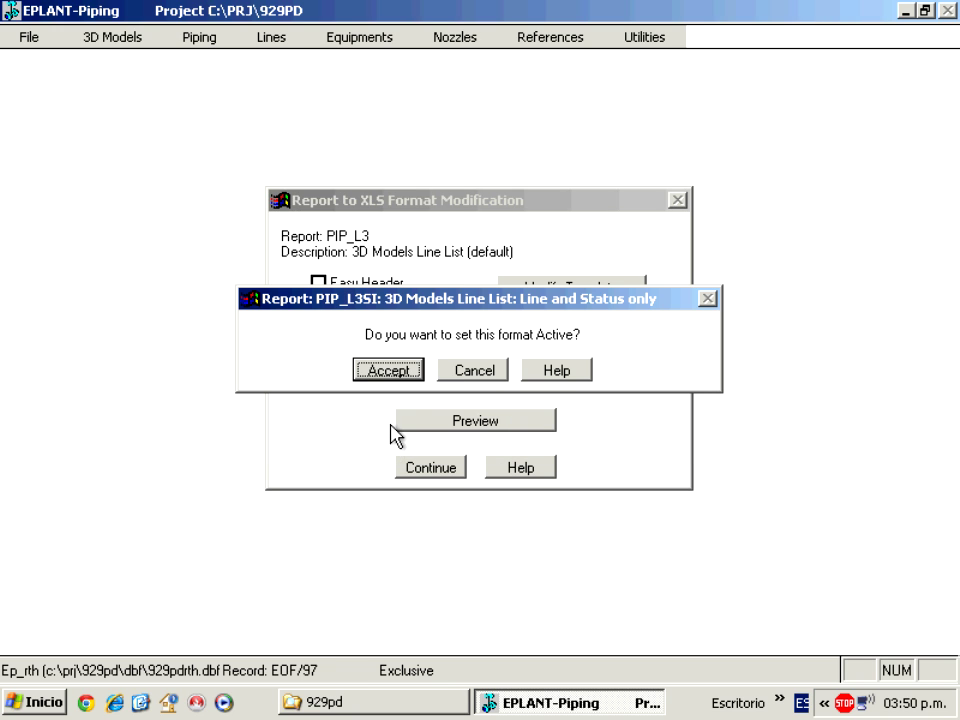
left_click(389, 371)
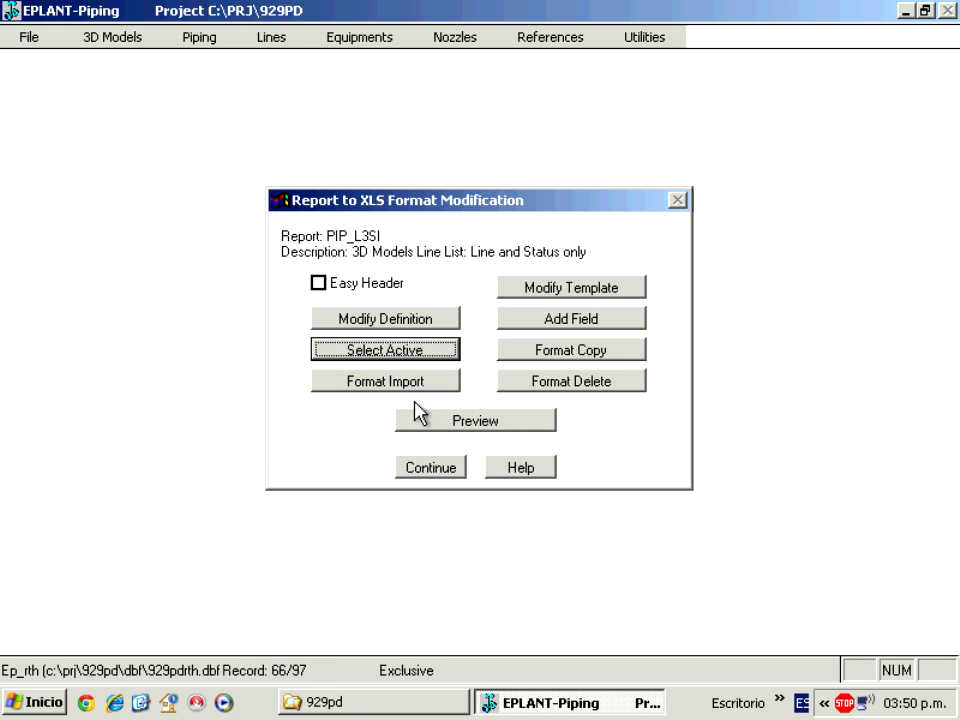
Preview the PIP_L3SI line list in Excel, close the preview and exit the XLS report generation without generating
left_click(431, 422)
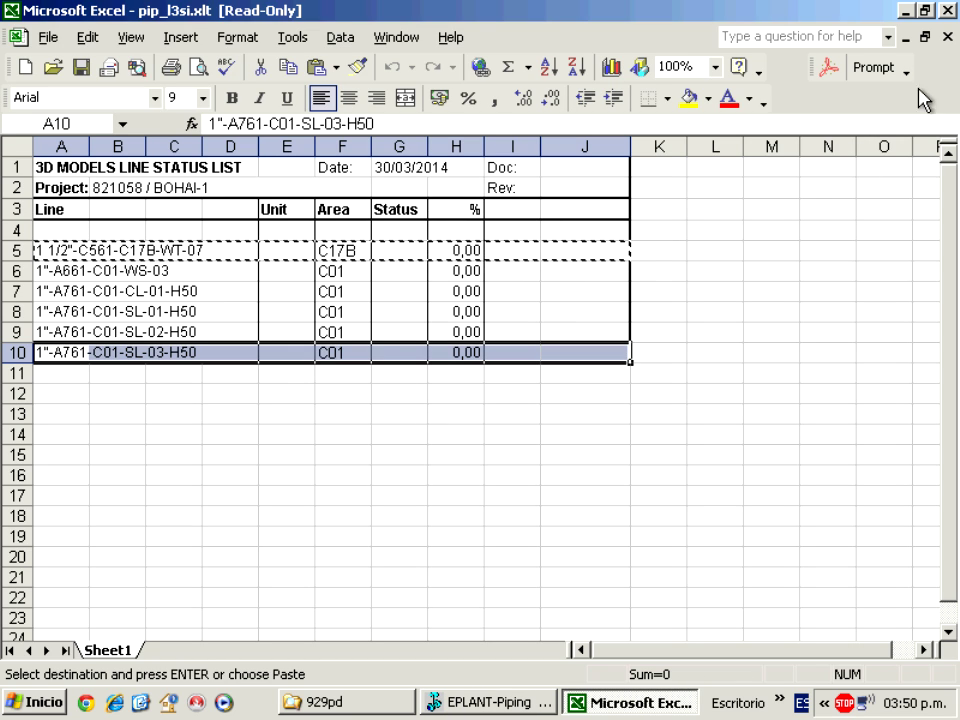
left_click(947, 36)
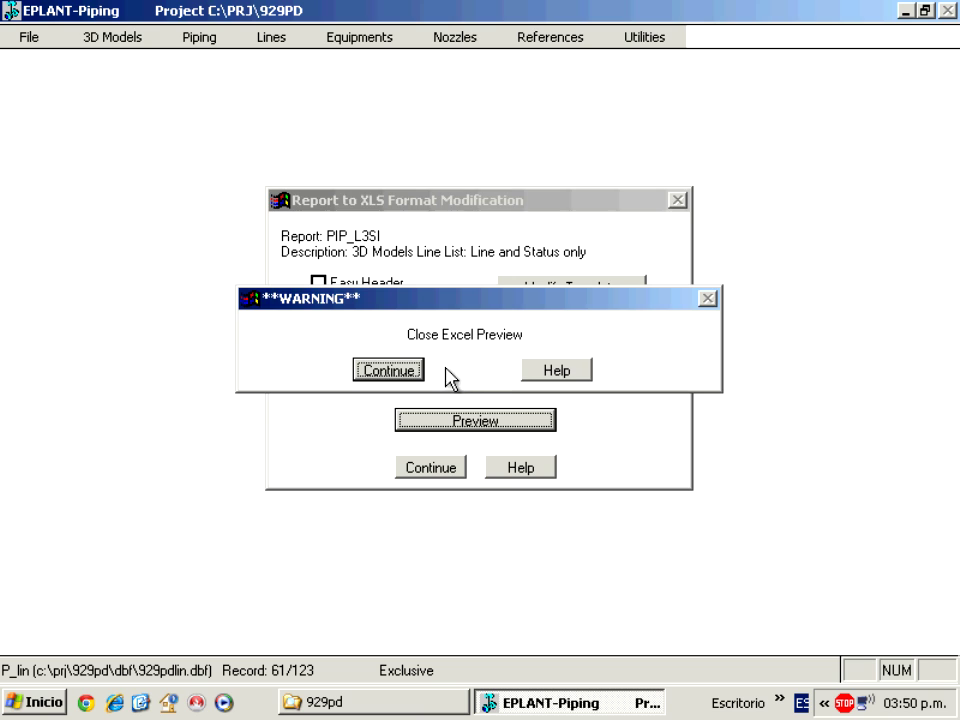
left_click(390, 370)
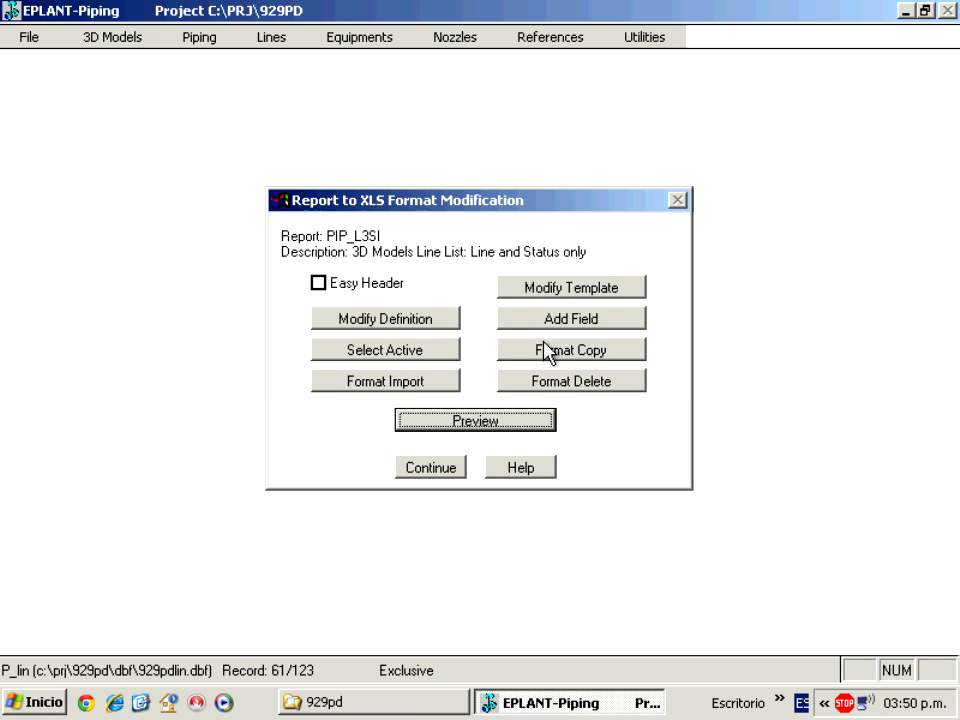
left_click(445, 467)
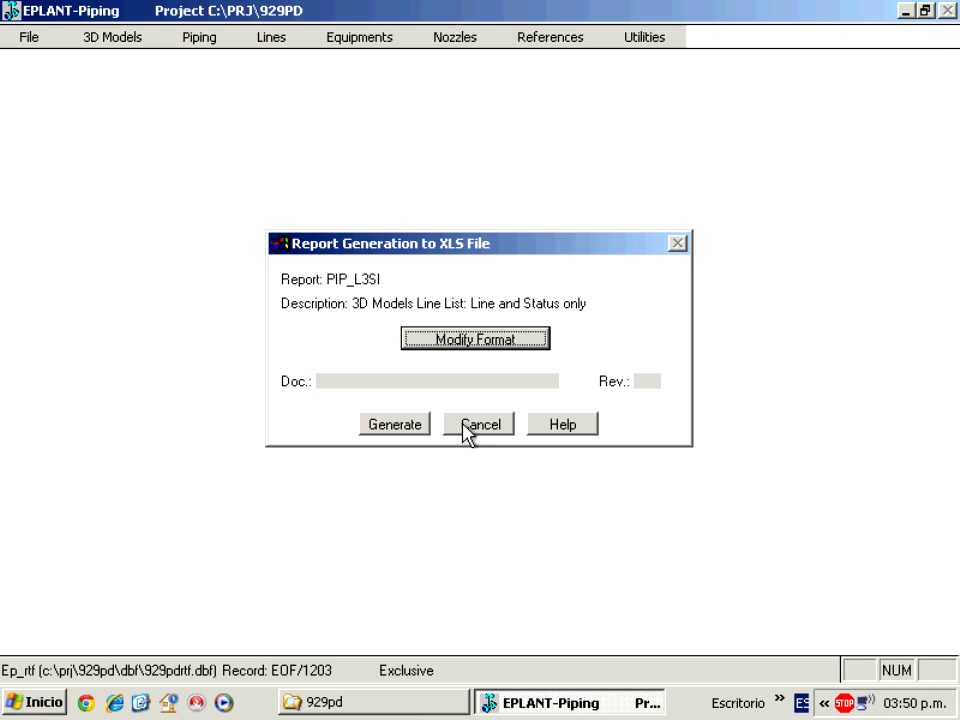
left_click(466, 428)
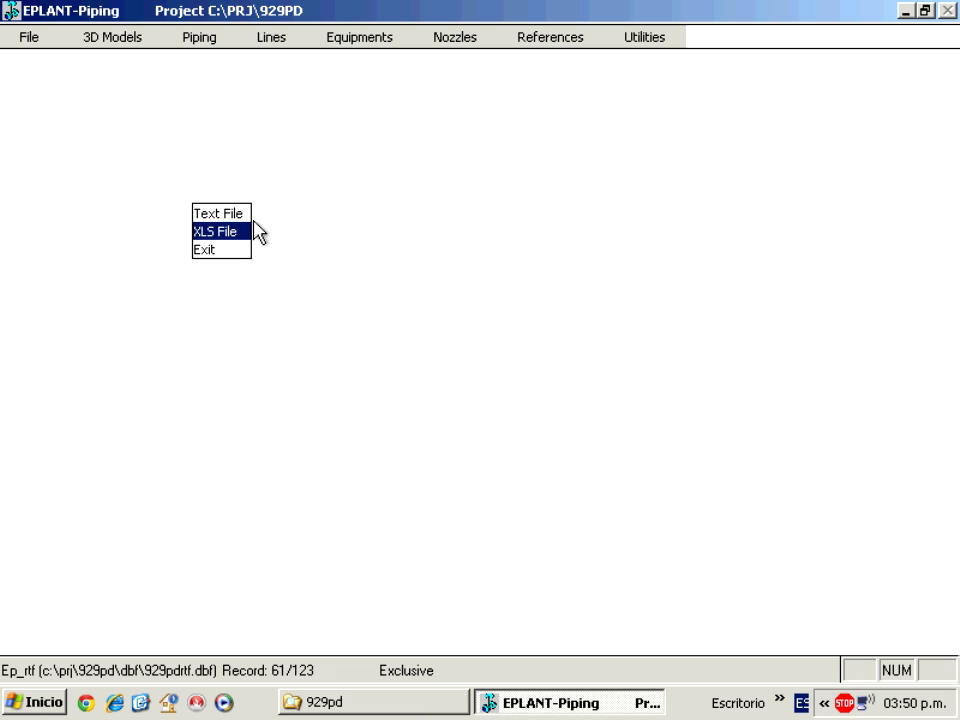
Start the 3D models line list report with text file output and open its choice of active report format
left_click(225, 214)
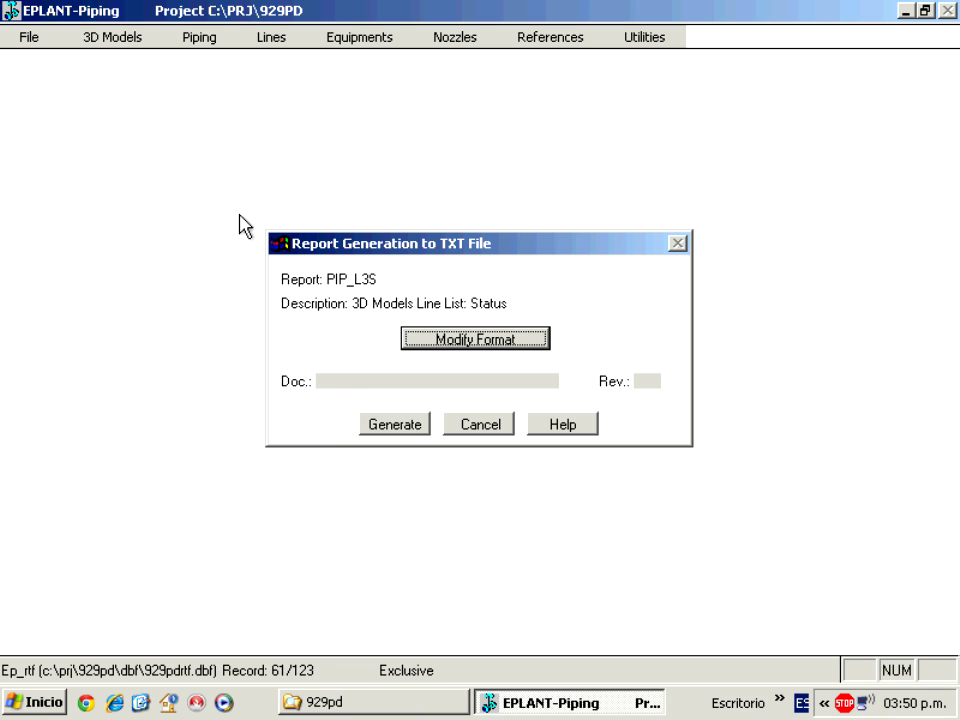
left_click(452, 336)
left_click(431, 352)
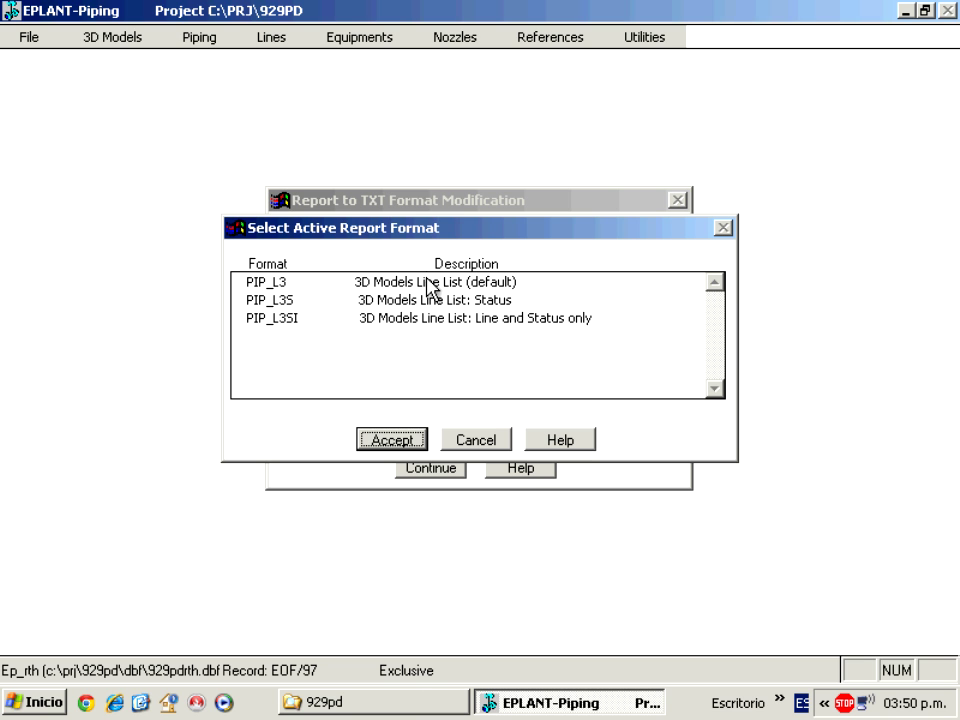